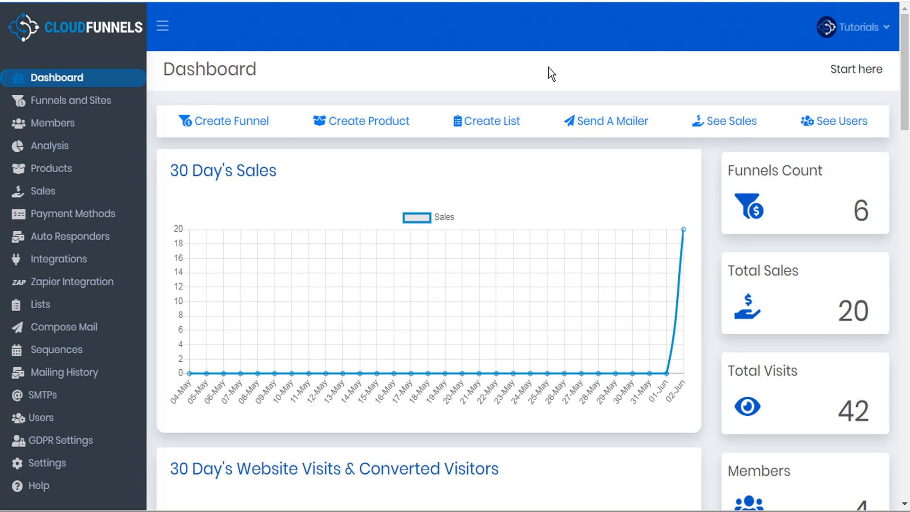
Open the Funnels and Sites page that lists the six existing funnels.
left_click(105, 102)
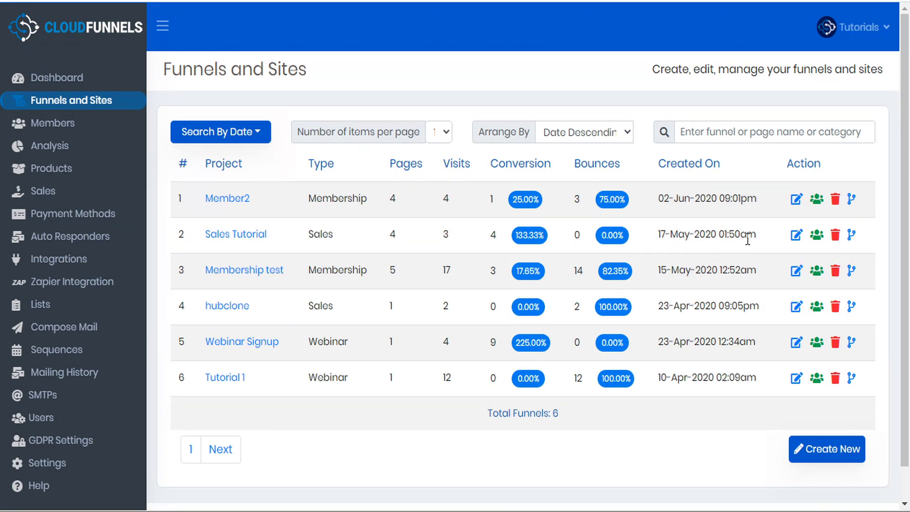
Open the Edit Page settings for the Sales Tutorial funnel's Order Form page.
left_click(797, 235)
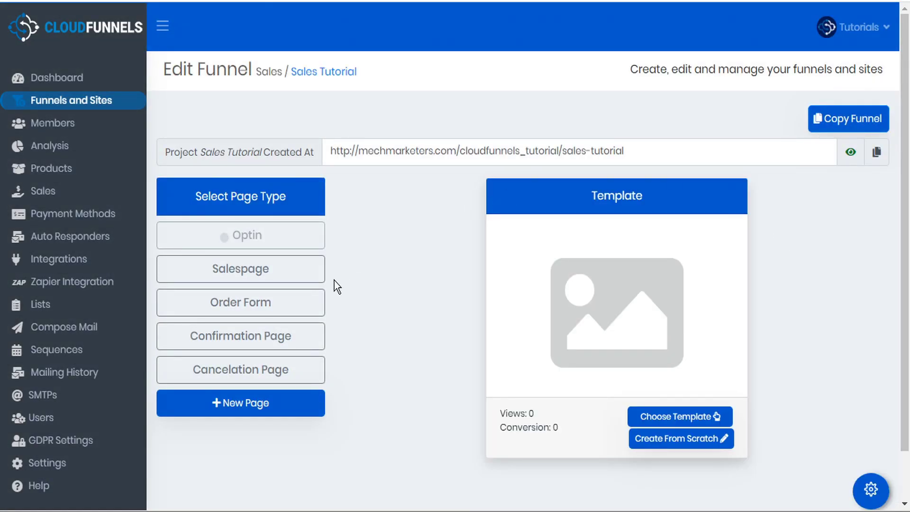
left_click(283, 307)
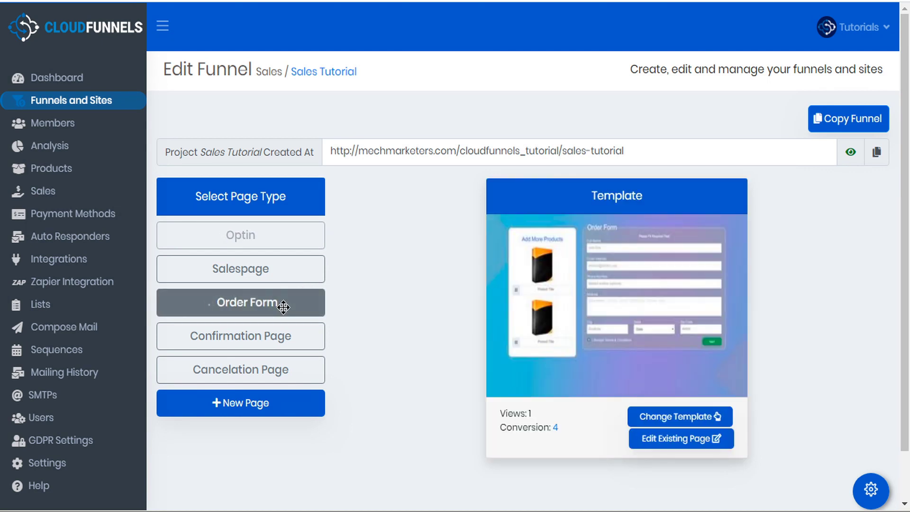
left_click(873, 491)
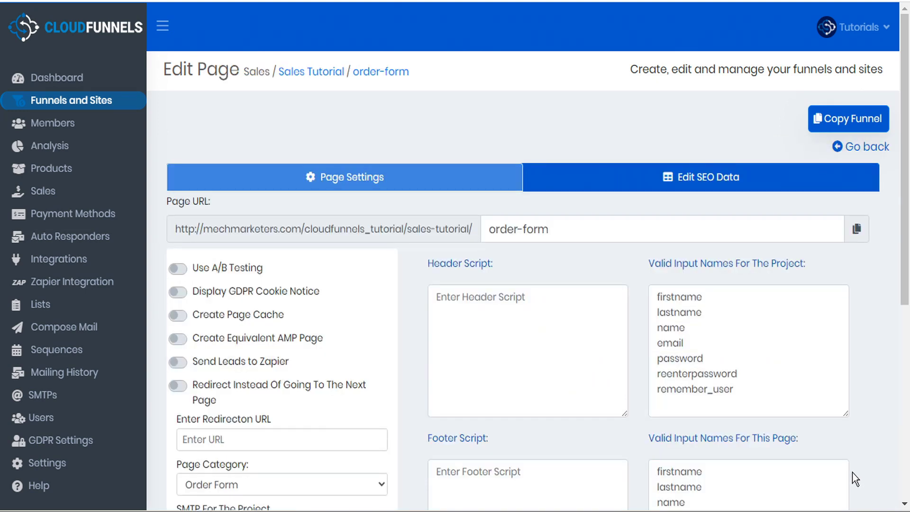
scroll(406, 331, "down", 5)
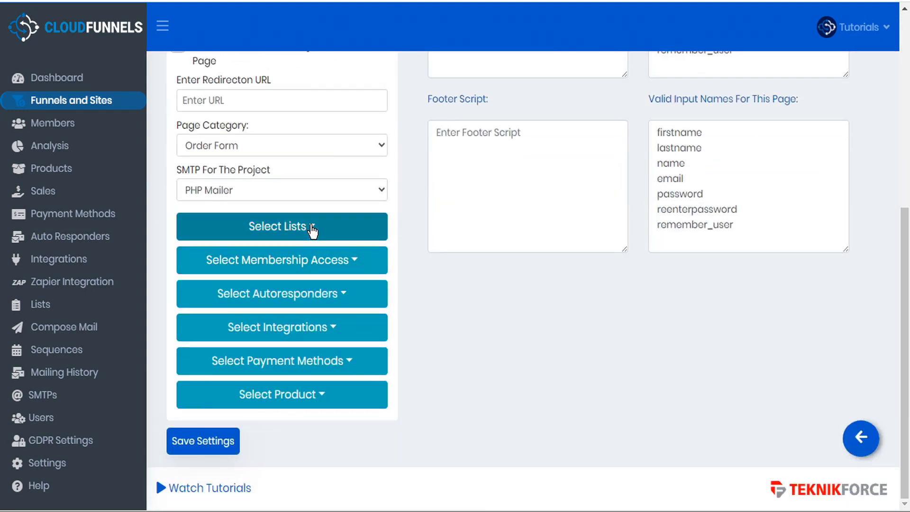
Add Paid Members to the order form's lists alongside Customer.
left_click(313, 231)
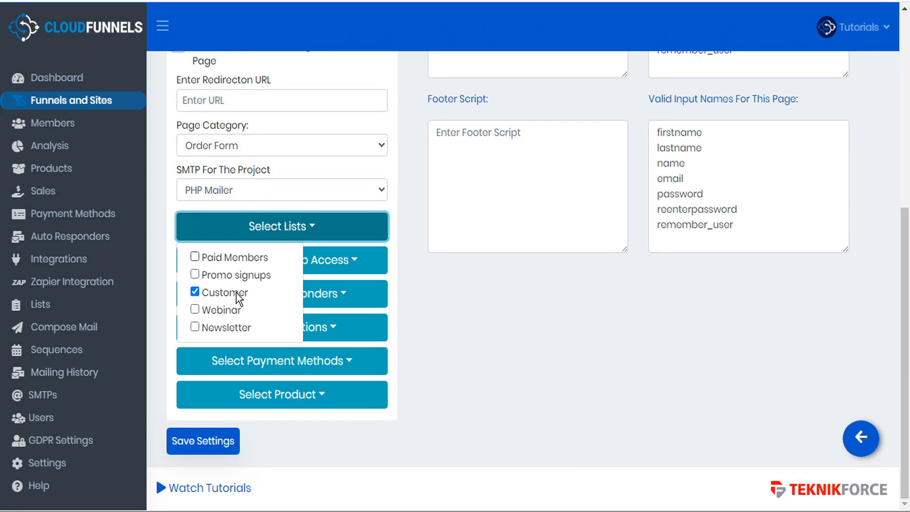
left_click(195, 257)
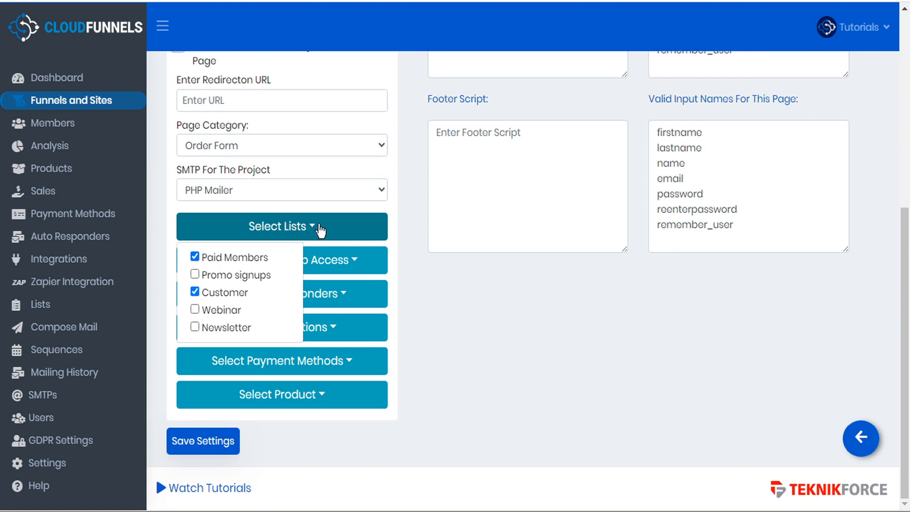
left_click(328, 231)
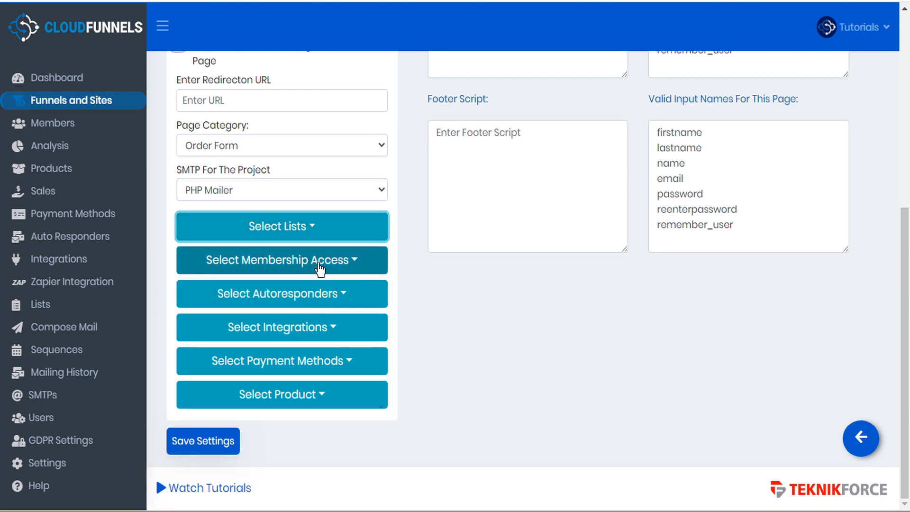
Grant Member2 registration-page membership access and save the order form page settings.
left_click(355, 266)
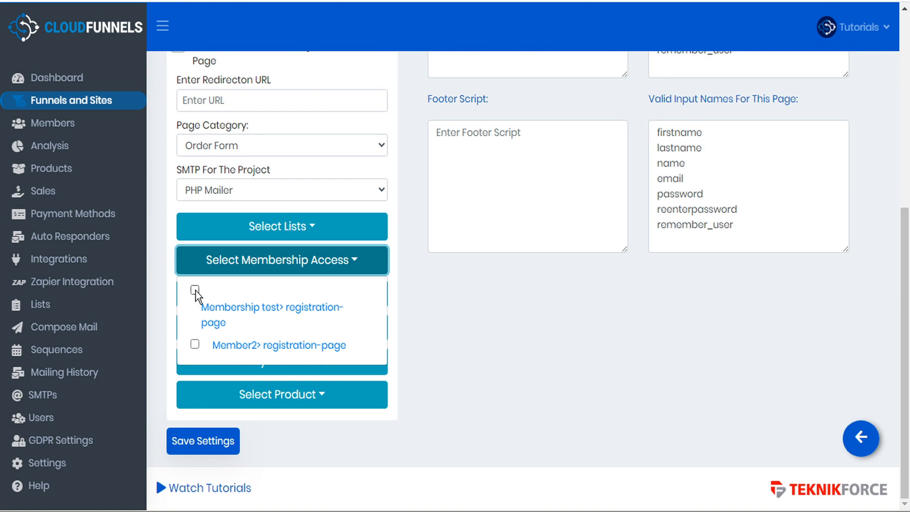
left_click(195, 345)
left_click(188, 445)
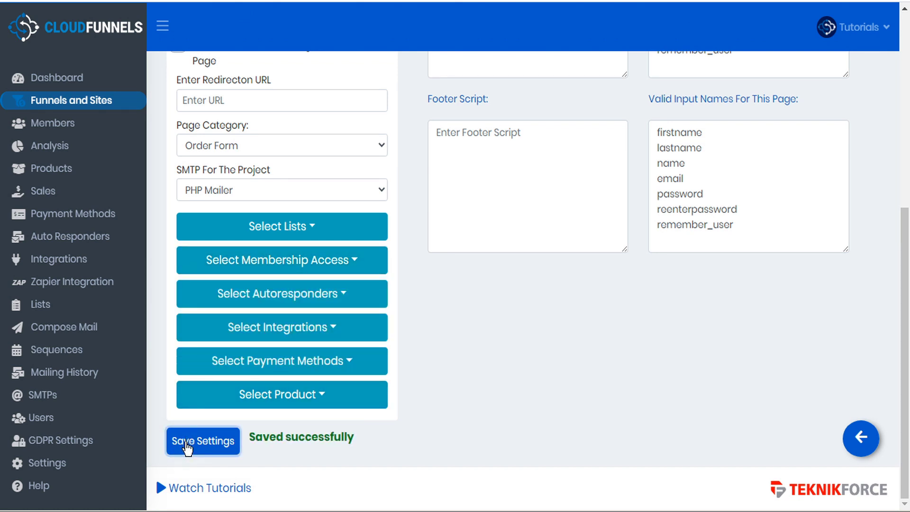
middle_click(431, 400)
Verify Member2 access and the Paid Members and Customer lists, then view Sequence Records.
scroll(433, 400, "up", 6)
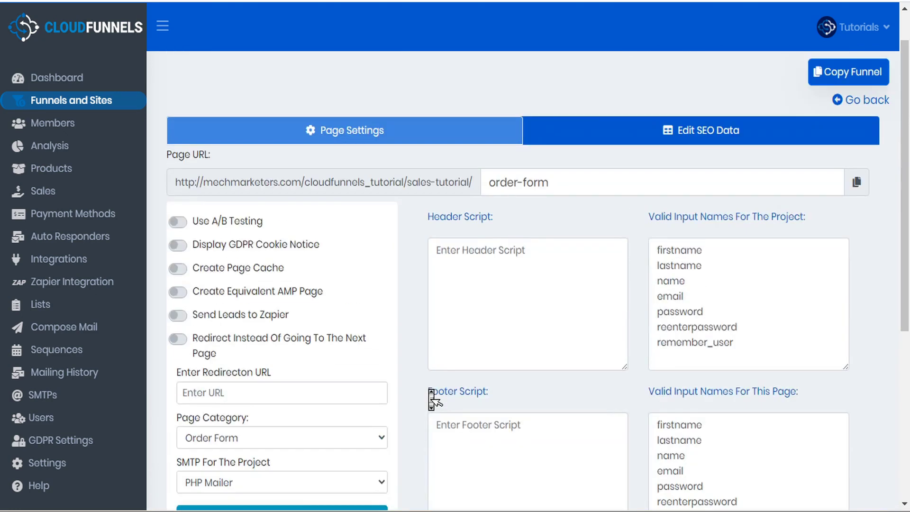
scroll(432, 399, "down", 5)
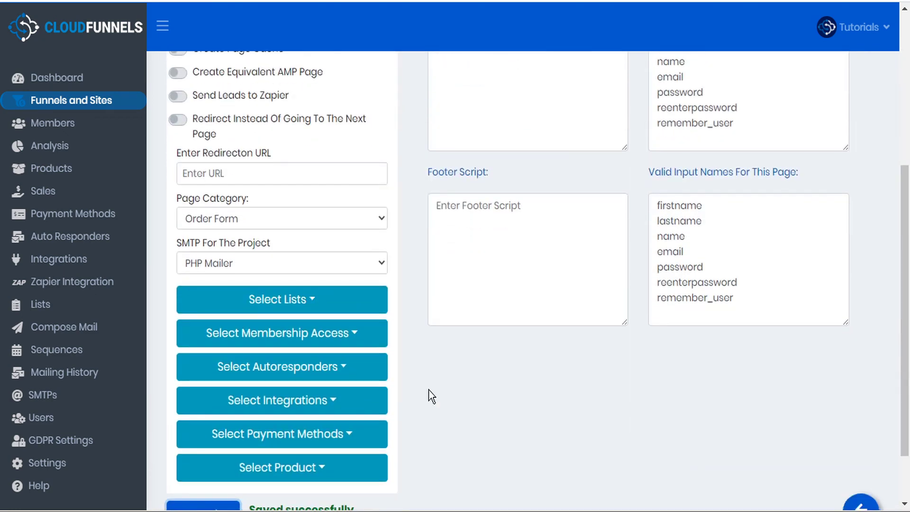
left_click(353, 335)
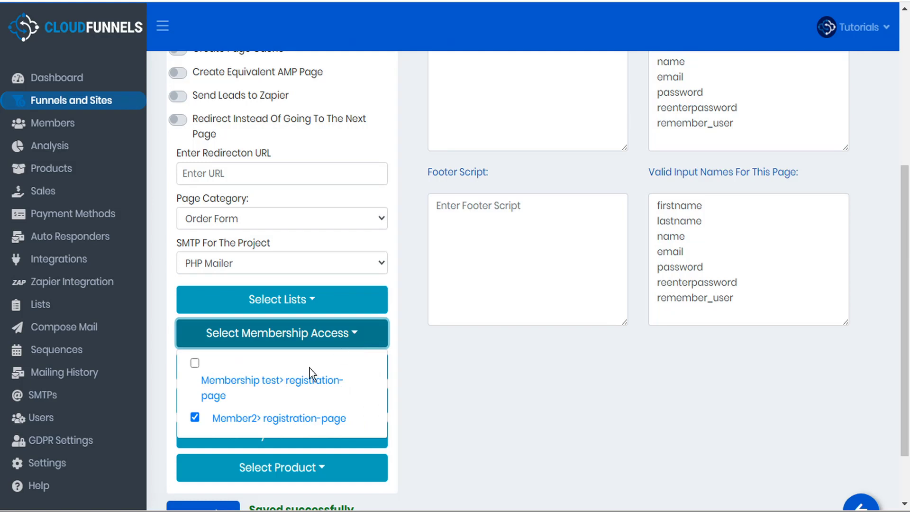
left_click(403, 342)
left_click(367, 306)
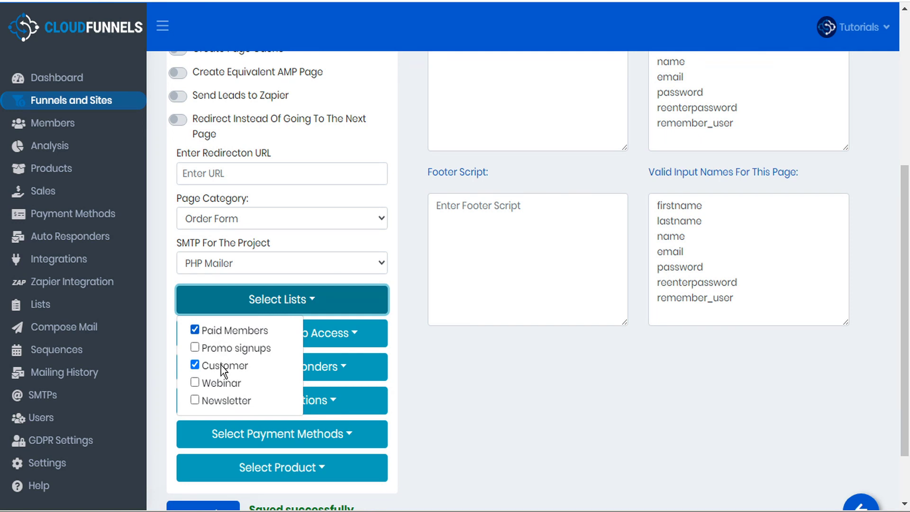
left_click(80, 353)
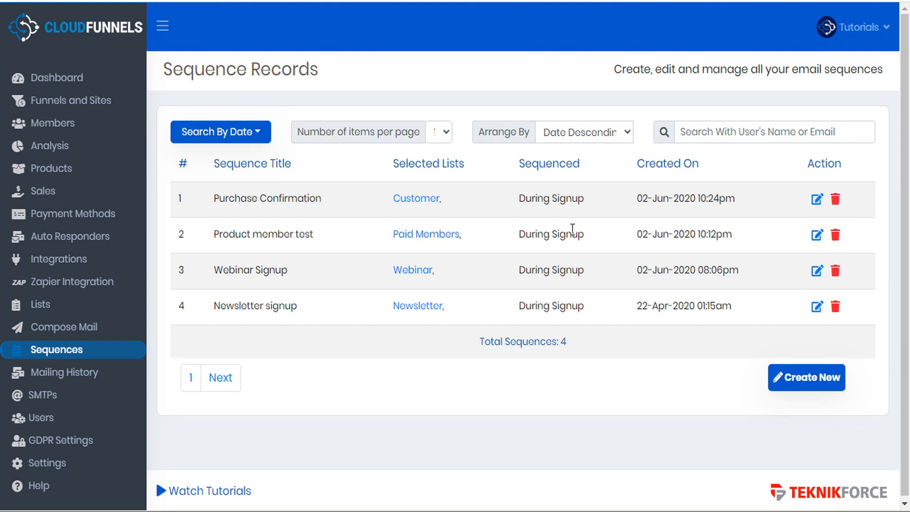
Open the Product member test sequence and confirm its list and During Signup timing.
left_click(817, 235)
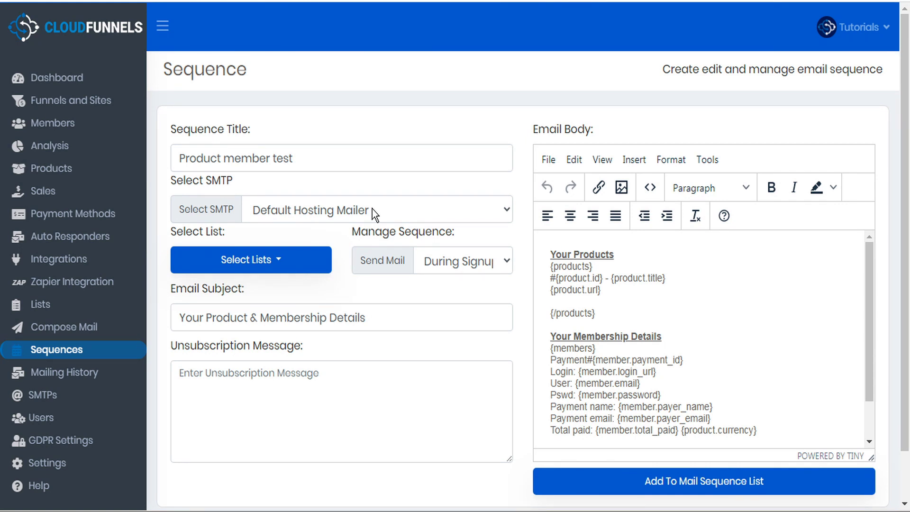
left_click(280, 267)
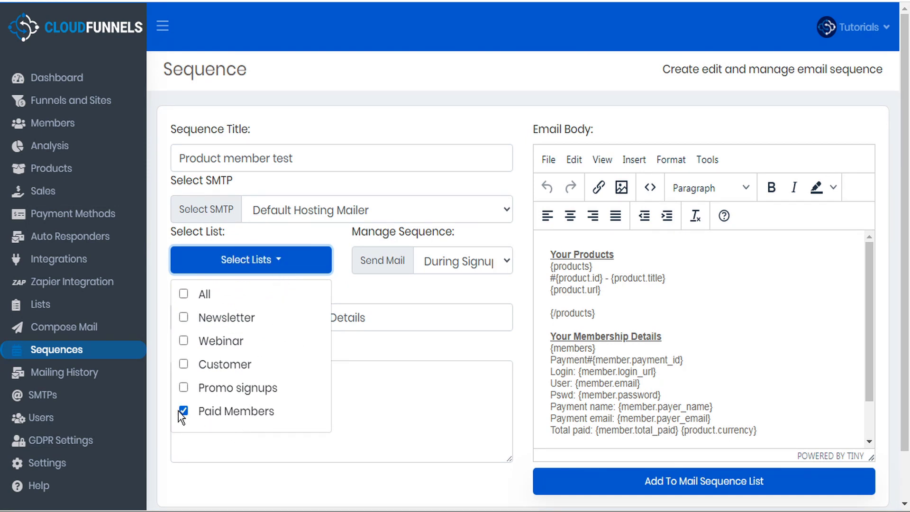
left_click(409, 350)
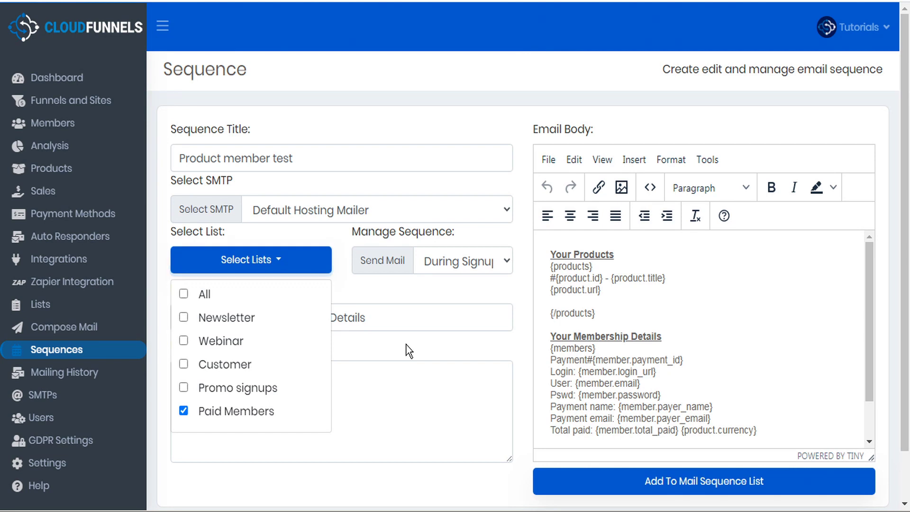
left_click(507, 262)
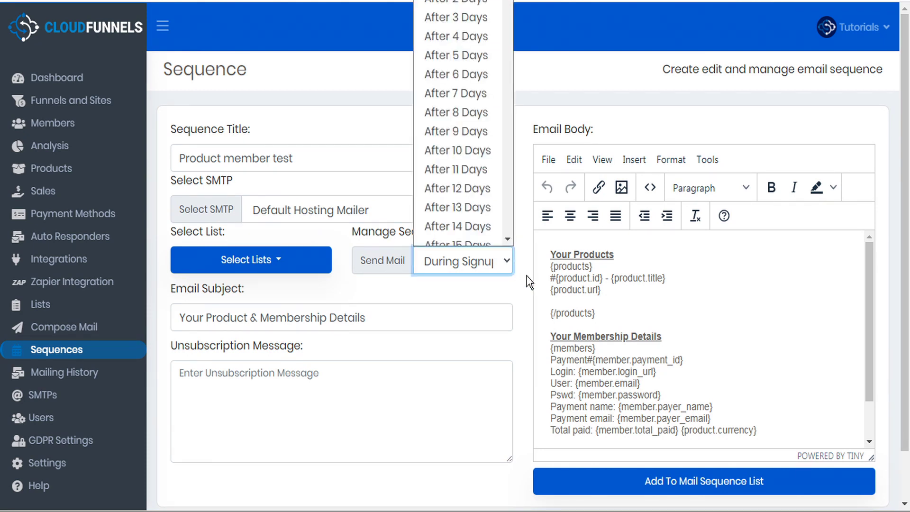
left_click(526, 277)
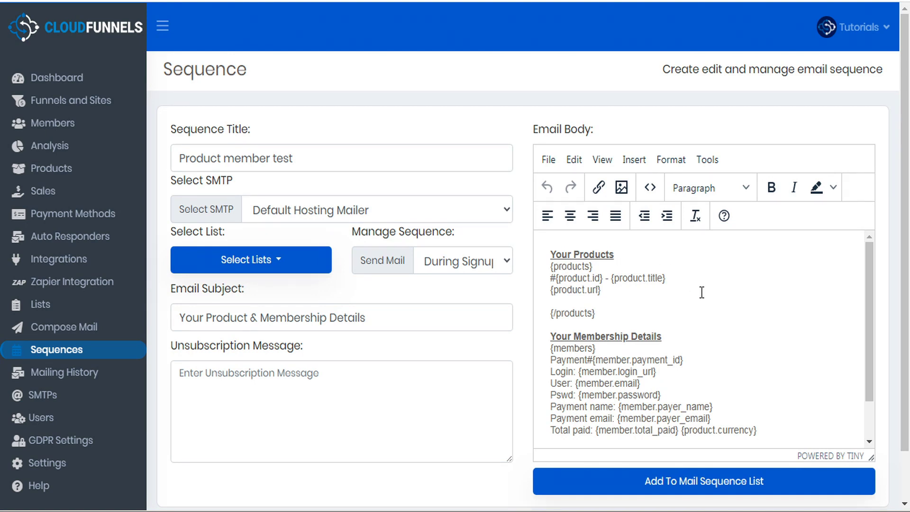
Scroll through the Product member test email body to review its membership placeholders.
scroll(704, 294, "down", 2)
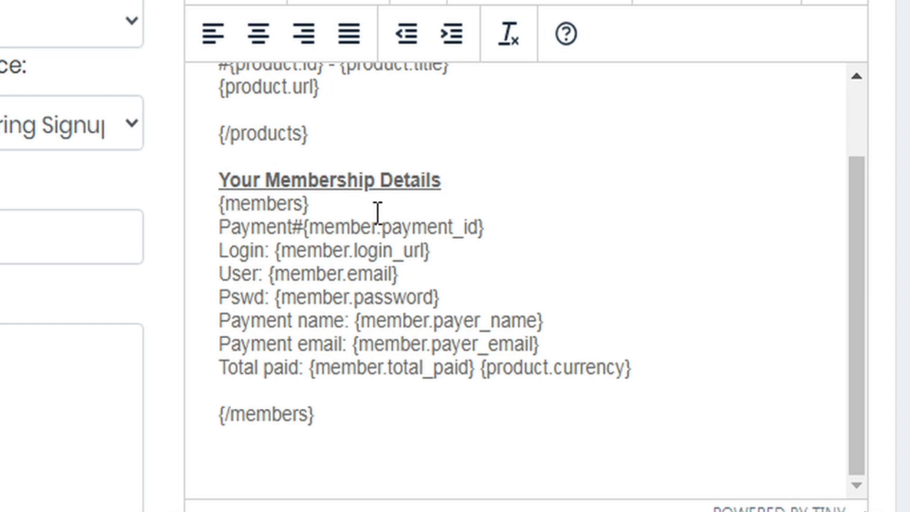
scroll(378, 223, "up", 3)
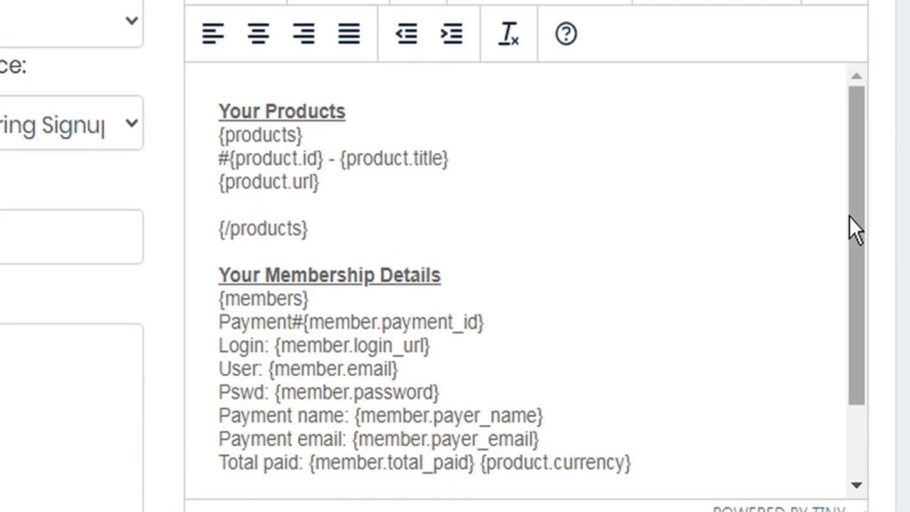
left_click_drag(849, 216, 849, 252)
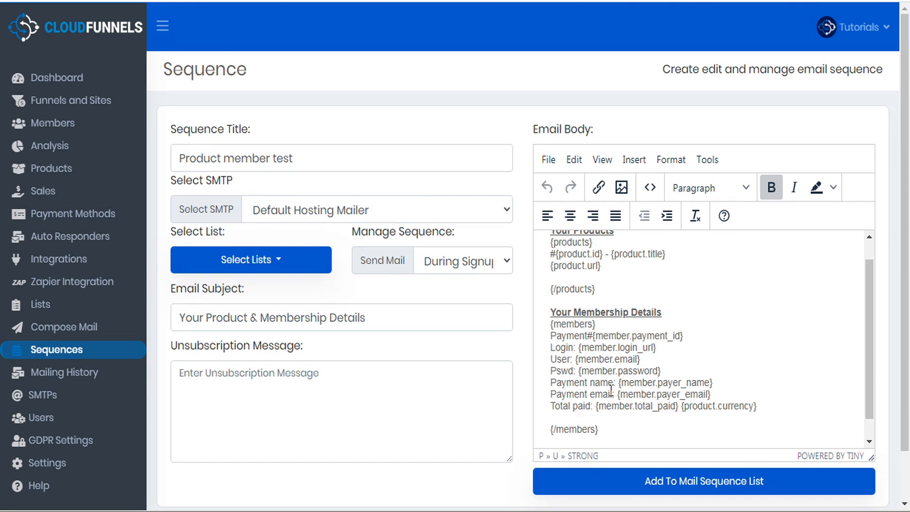
Open Help and expand 'Templating with membership details' to view the placeholder variables.
right_click(44, 487)
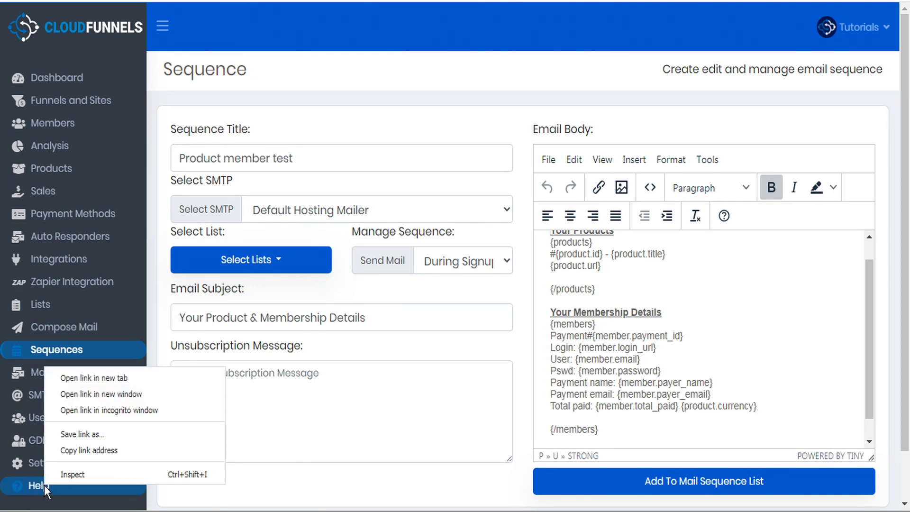
left_click(113, 384)
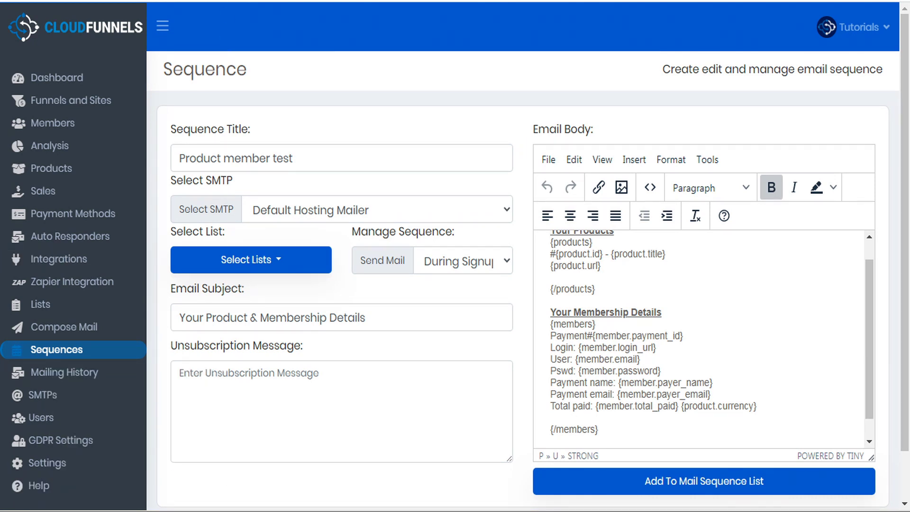
left_click(39, 485)
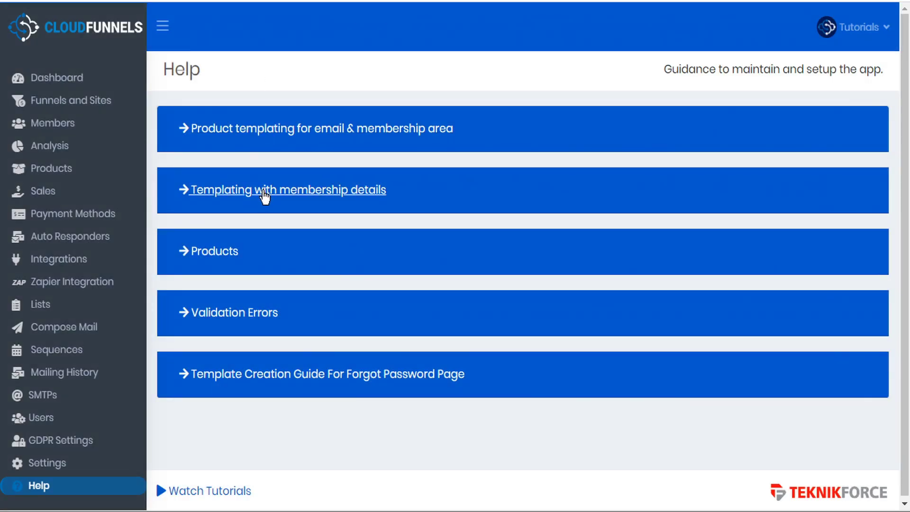
left_click(265, 196)
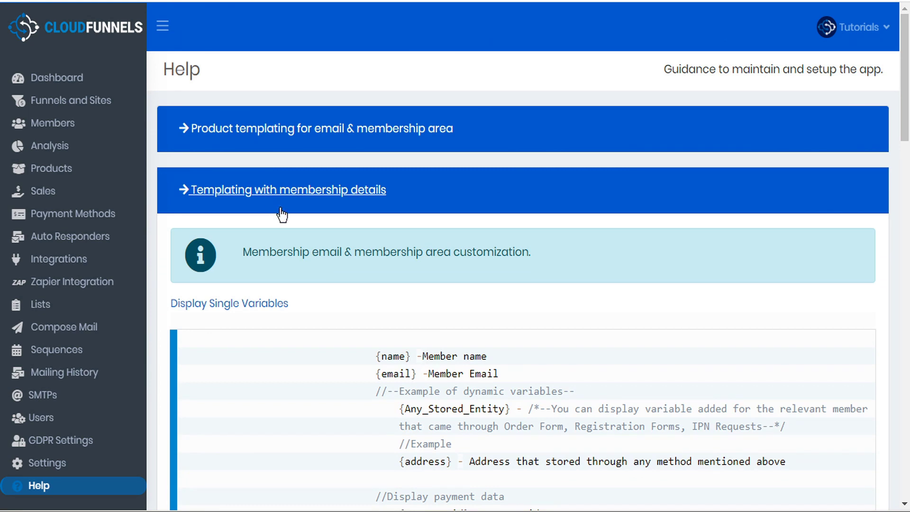
scroll(294, 293, "down", 5)
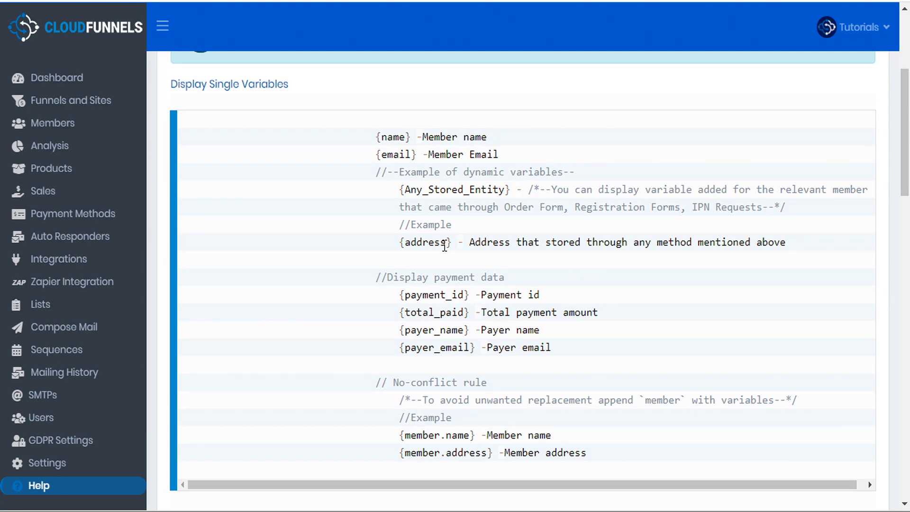
scroll(445, 245, "down", 8)
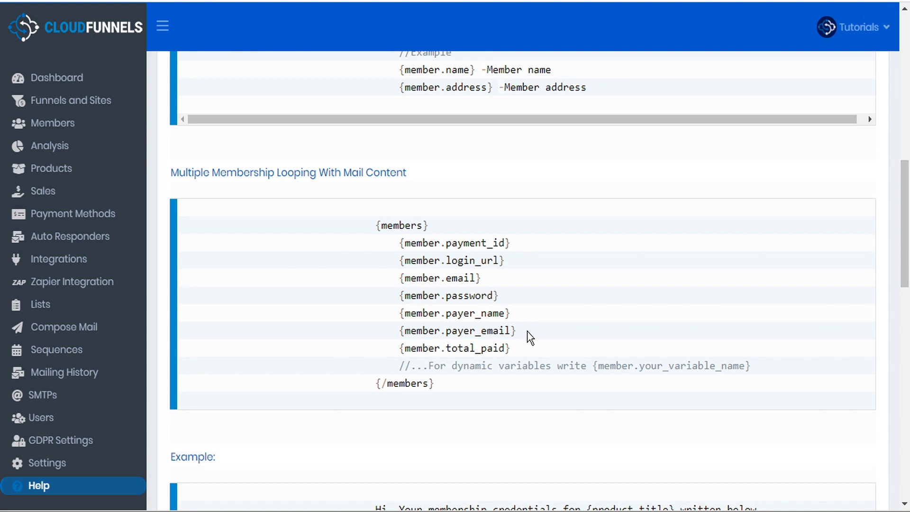
scroll(530, 337, "down", 5)
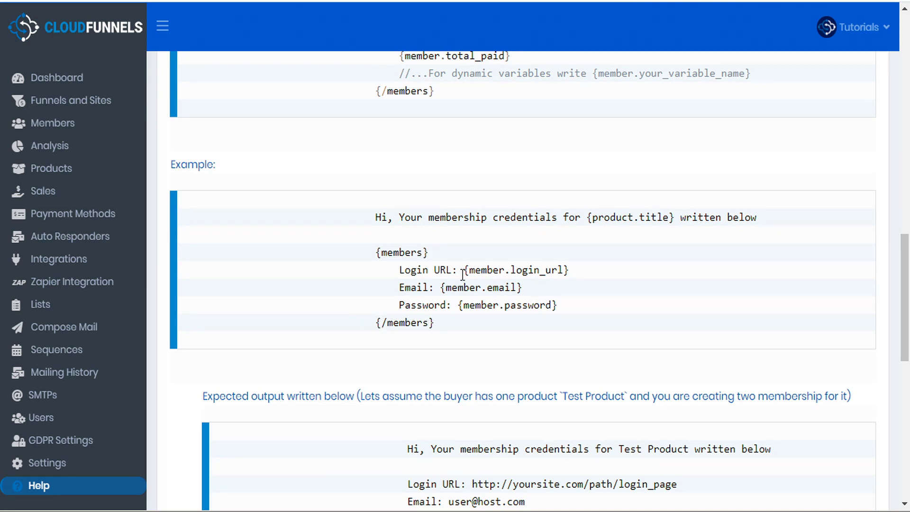
left_click_drag(462, 275, 400, 287)
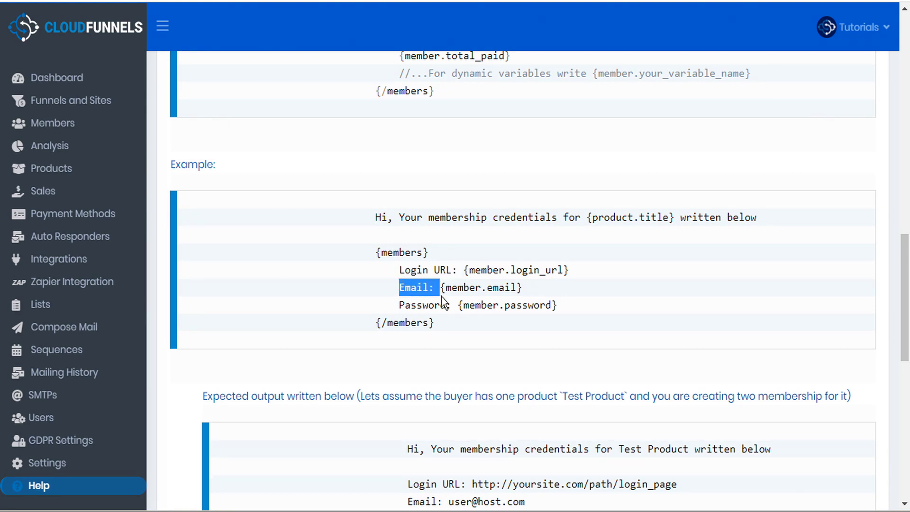
left_click_drag(457, 305, 393, 305)
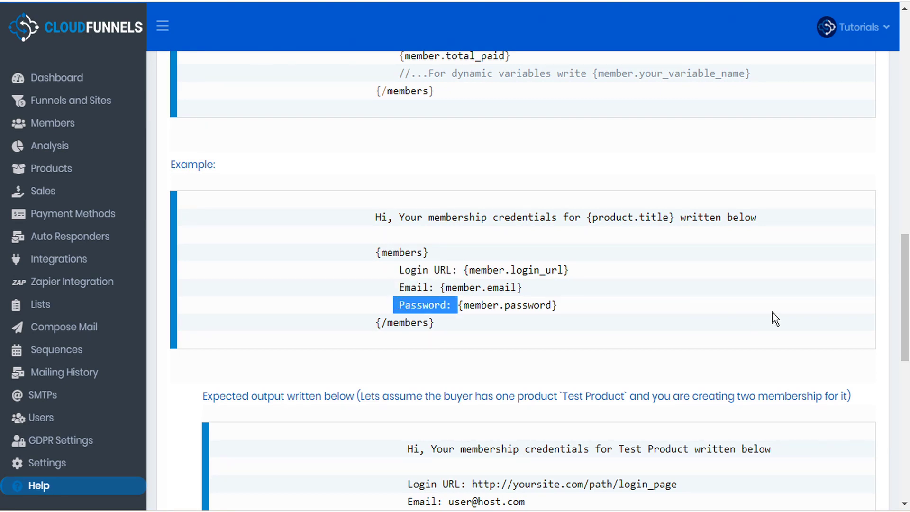
left_click_drag(906, 303, 903, 332)
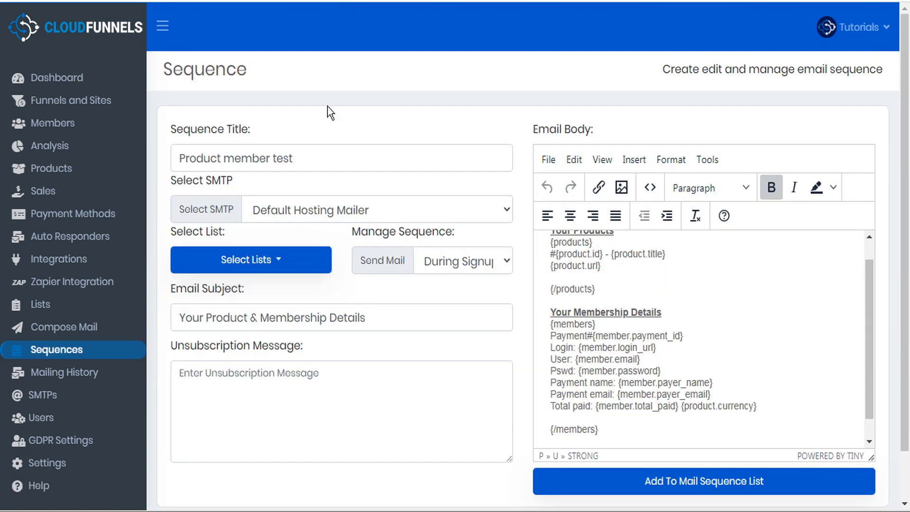
Save the Product member test sequence with Add To Mail Sequence List.
left_click(671, 482)
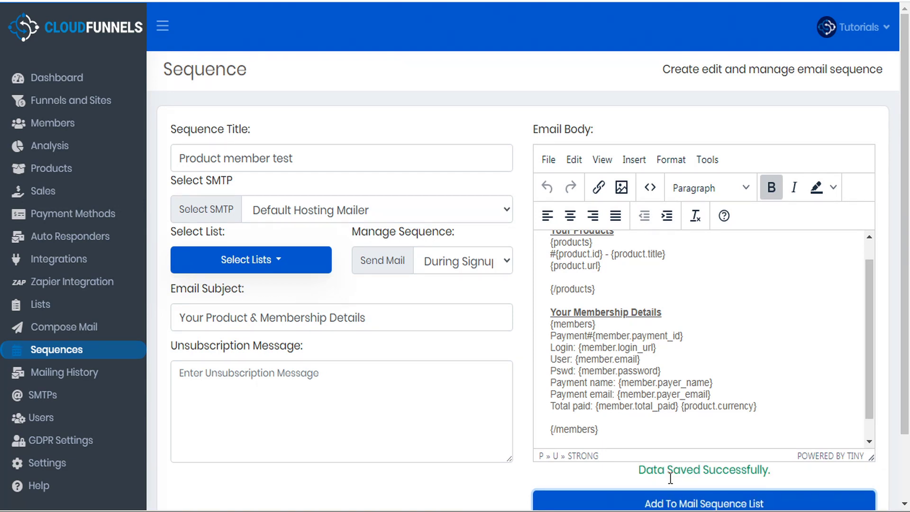
Open the Sales Tutorial funnel's sales page and go to its order form.
left_click(76, 105)
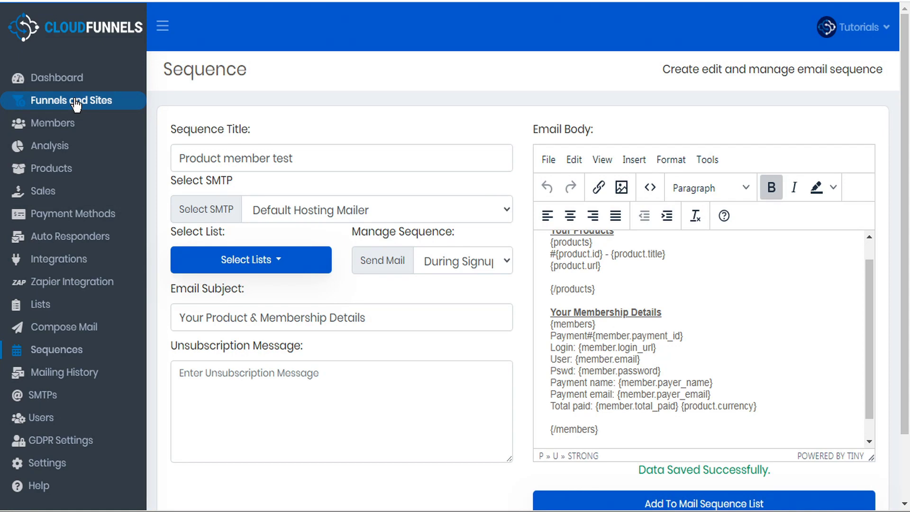
left_click(76, 103)
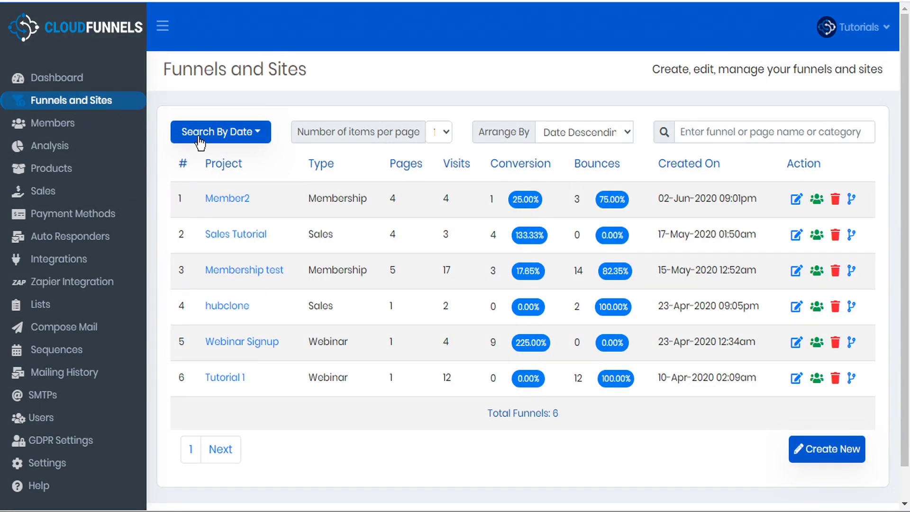
left_click(252, 240)
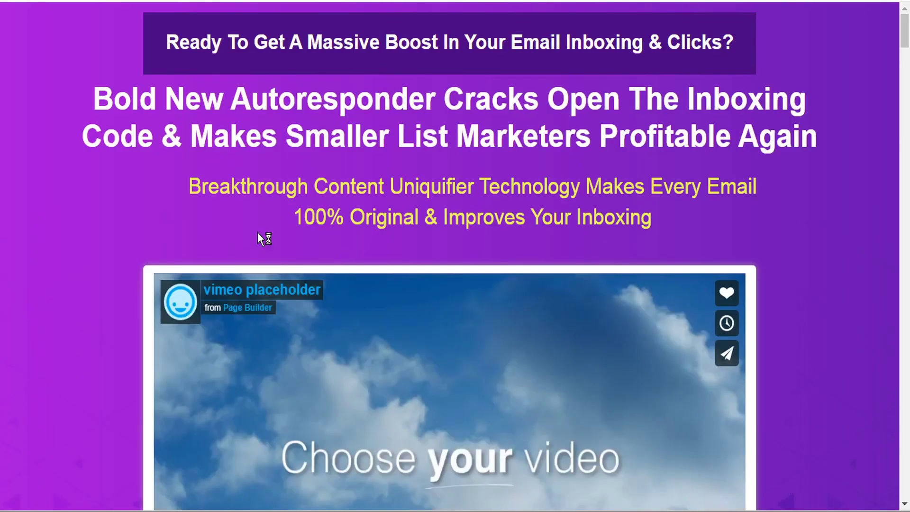
scroll(259, 235, "down", 12)
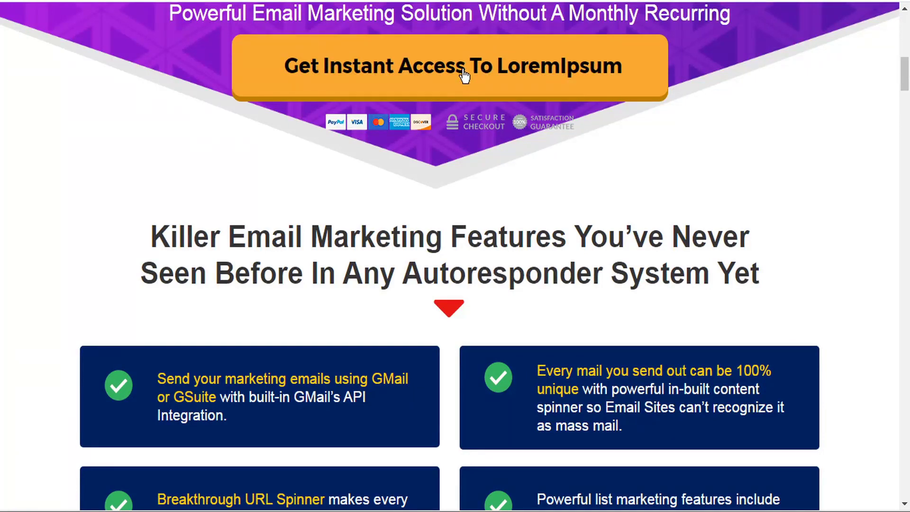
left_click(465, 75)
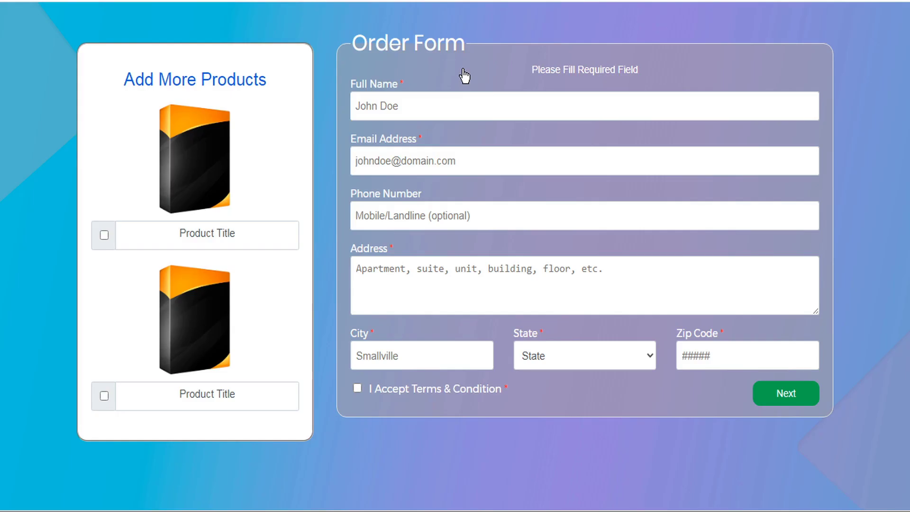
Fill the order form with a test name, the buyer's e-mail, 111, 111 and aaa, then submit.
left_click(443, 105)
type("test")
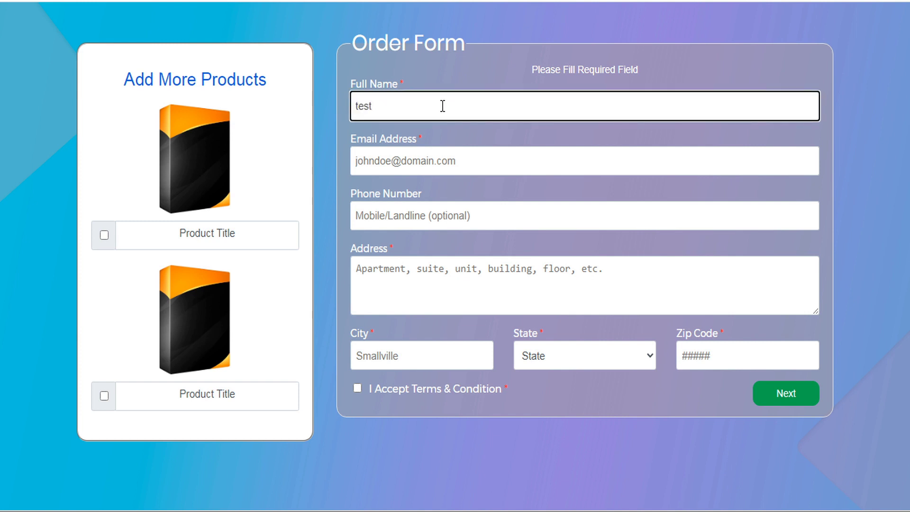
key("Tab")
key("Tab")
type("111")
key("Tab")
type("111")
key("Tab")
type("aaa")
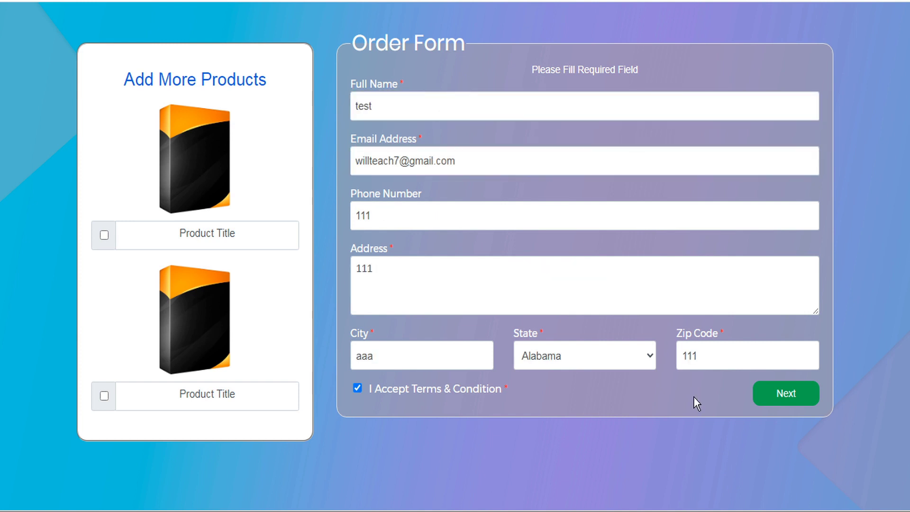
left_click(800, 396)
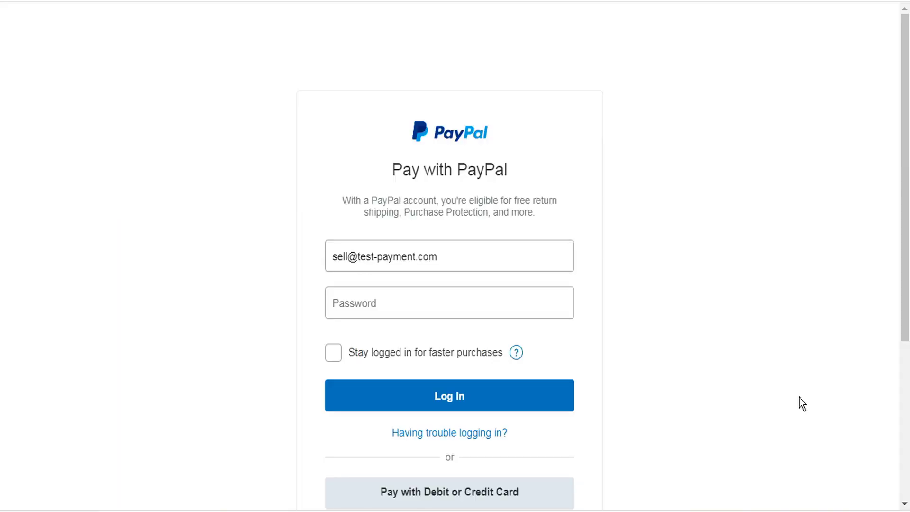
Log in to PayPal with the test account password to continue checkout.
left_click(506, 304)
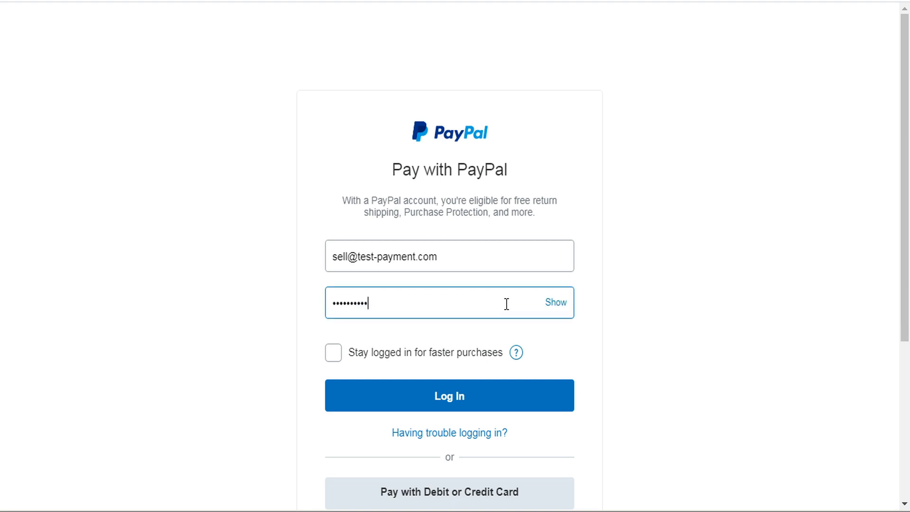
left_click(462, 403)
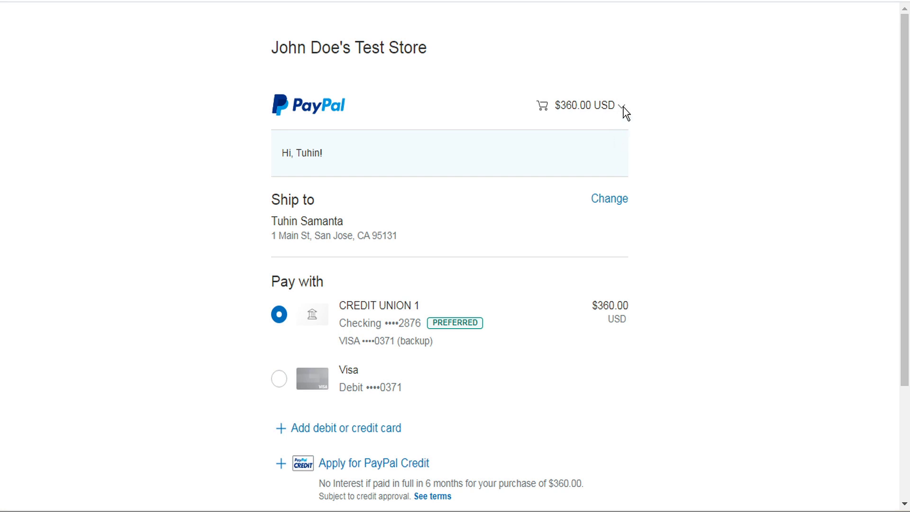
Review the itemized $360.00 five-product cart and confirm the PayPal payment.
left_click(622, 106)
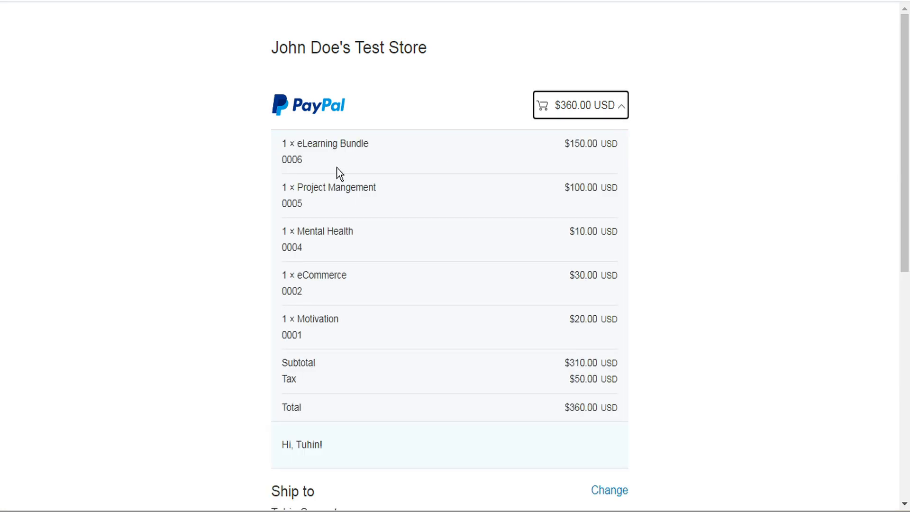
scroll(343, 204, "down", 5)
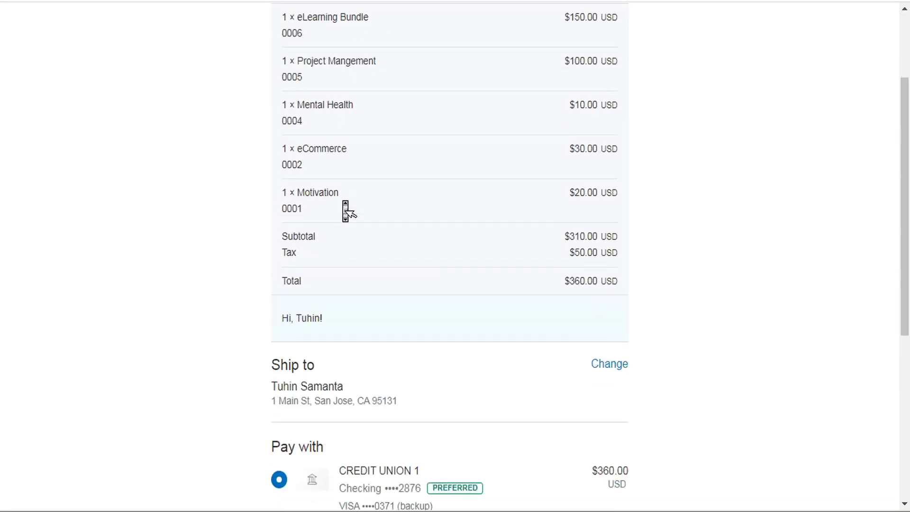
scroll(346, 210, "down", 5)
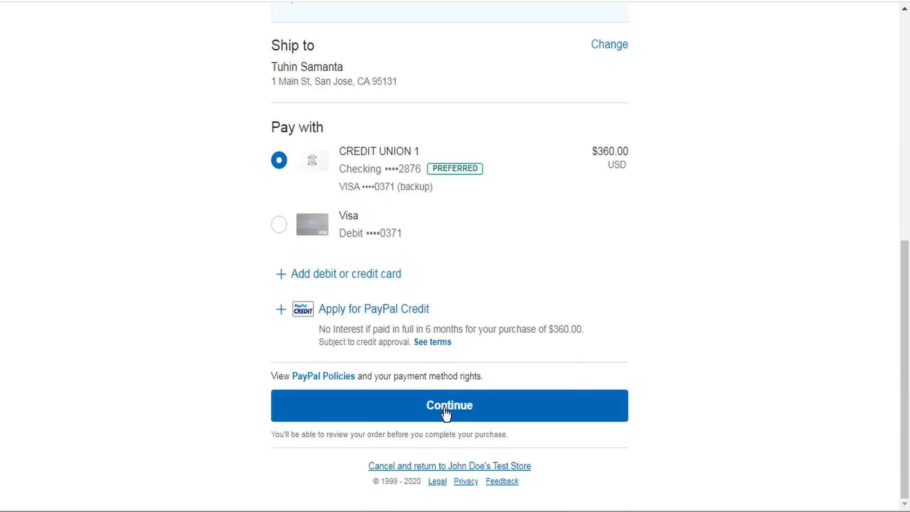
left_click(447, 413)
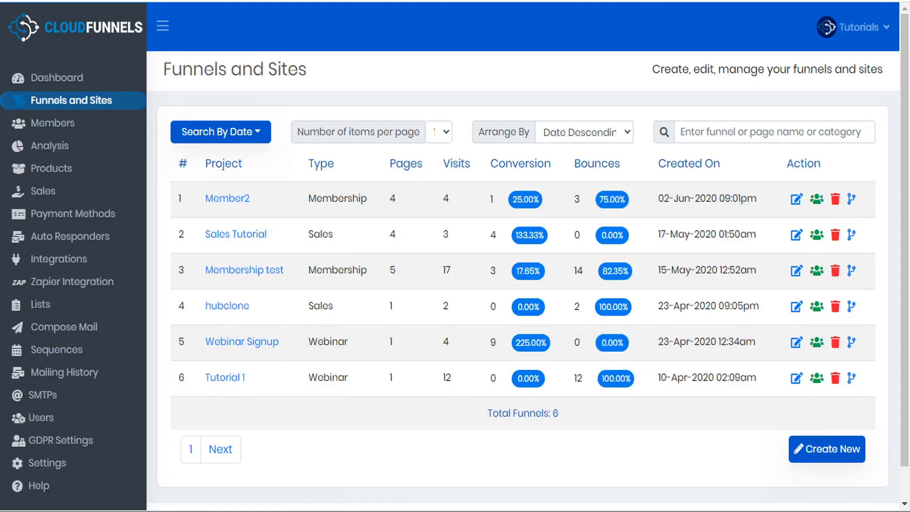
Open the Sales Tutorial Order Form page settings and verify its lists are Paid Members and Customer.
left_click(797, 236)
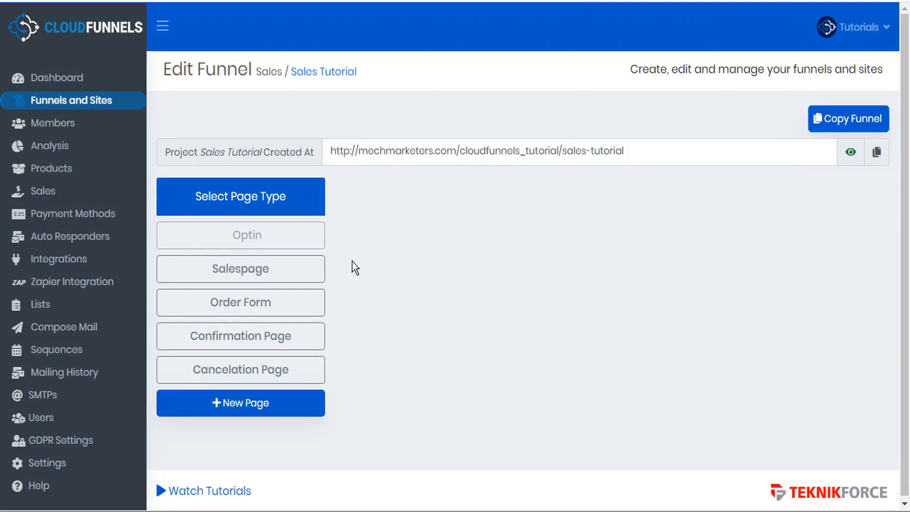
left_click(304, 302)
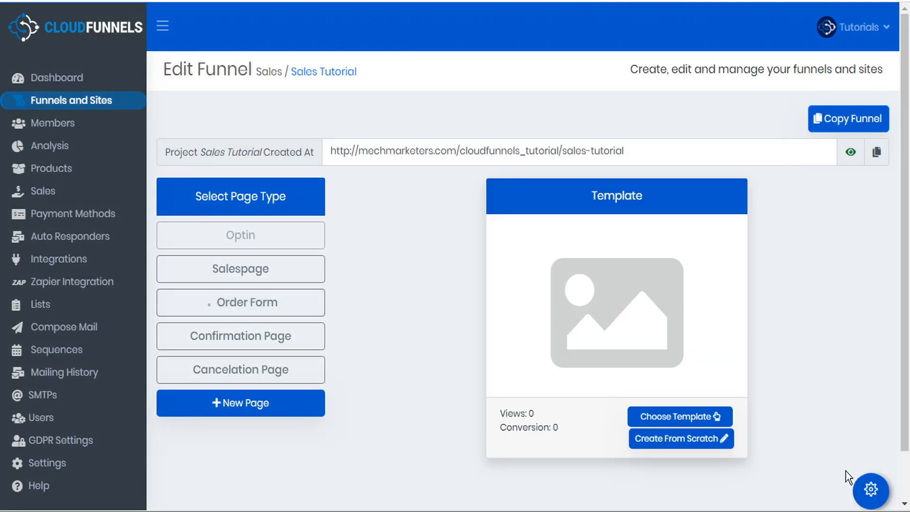
left_click(870, 489)
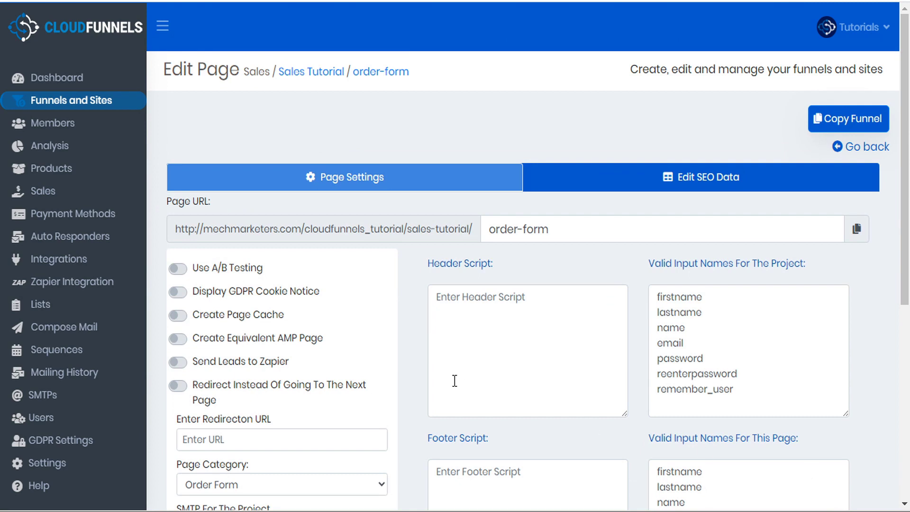
scroll(455, 380, "down", 7)
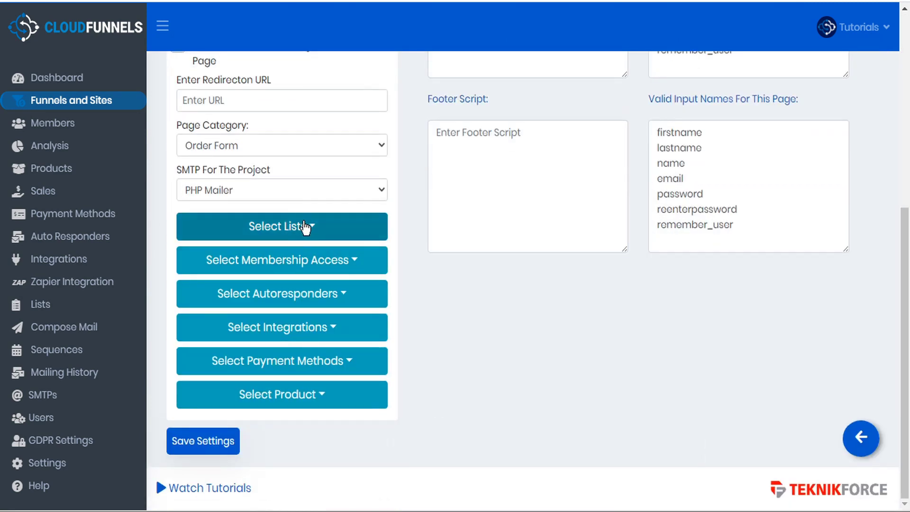
left_click(305, 227)
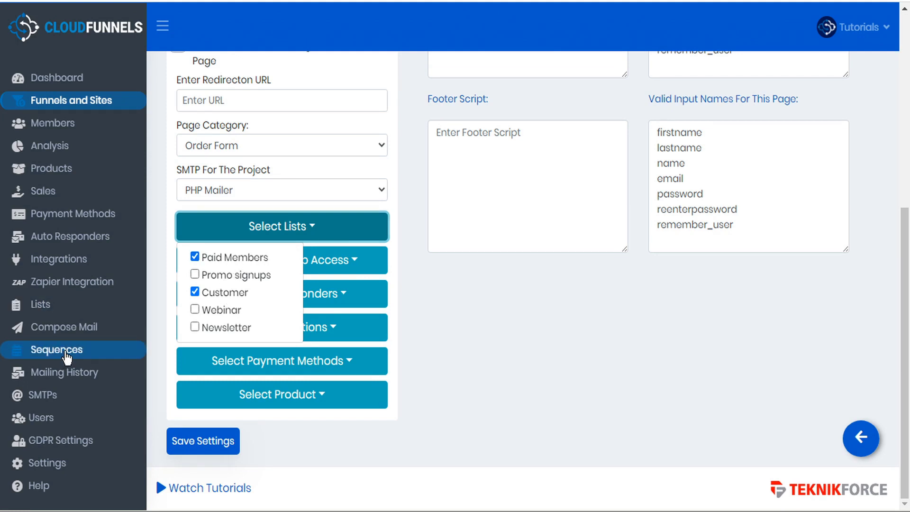
left_click(67, 355)
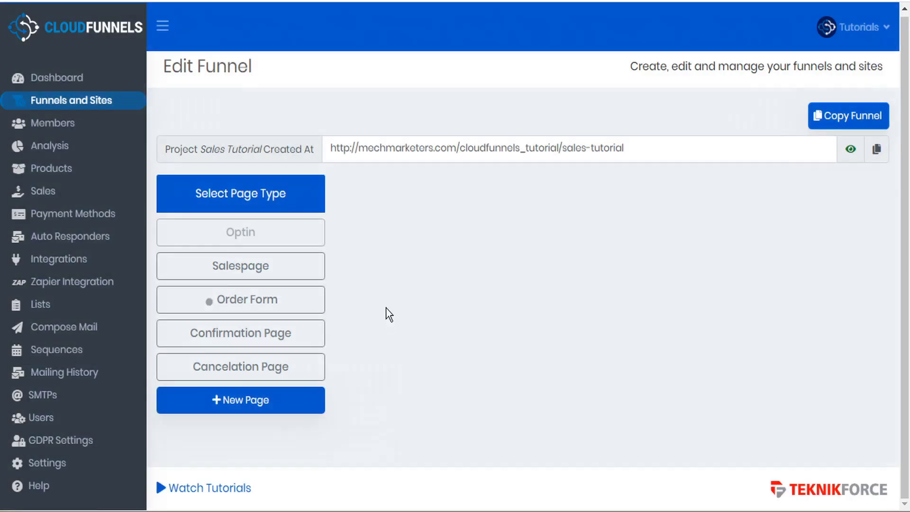
In the Optin page settings, uncheck the Customer list, leaving only Paid Members, and save.
left_click(277, 296)
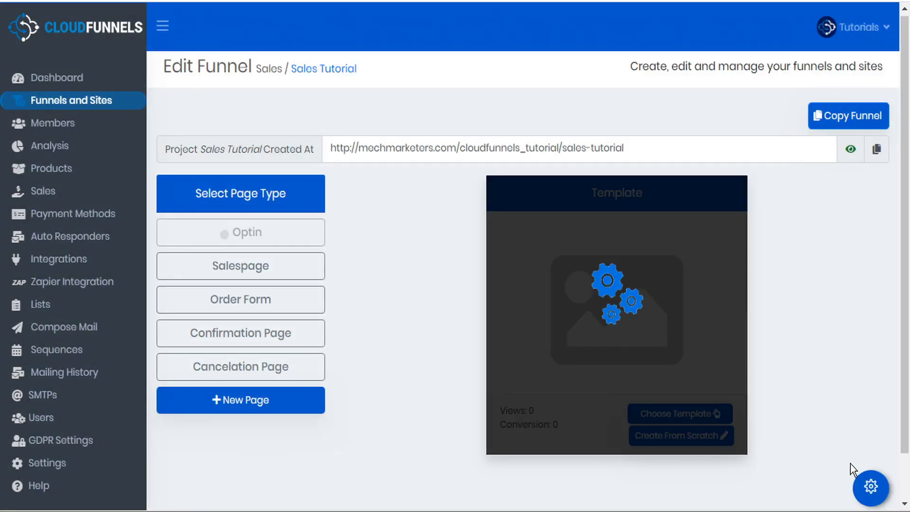
left_click(870, 491)
scroll(396, 365, "down", 5)
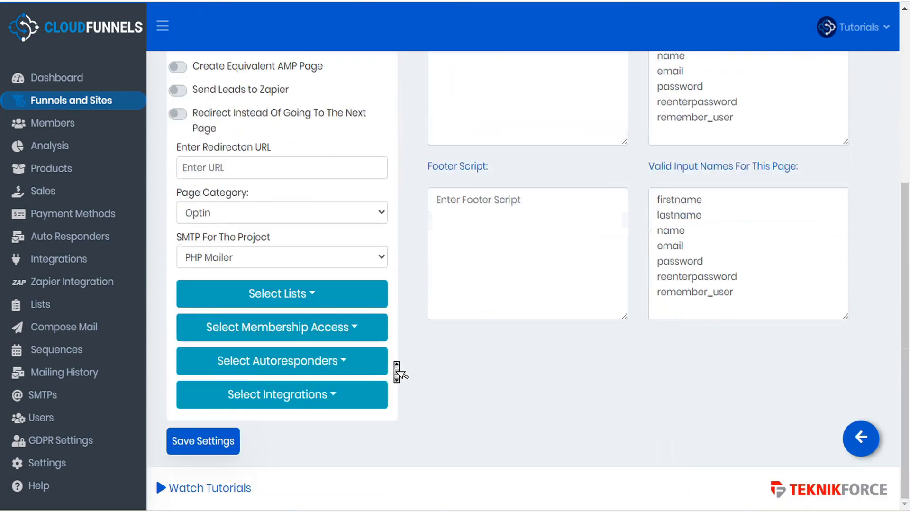
left_click(305, 294)
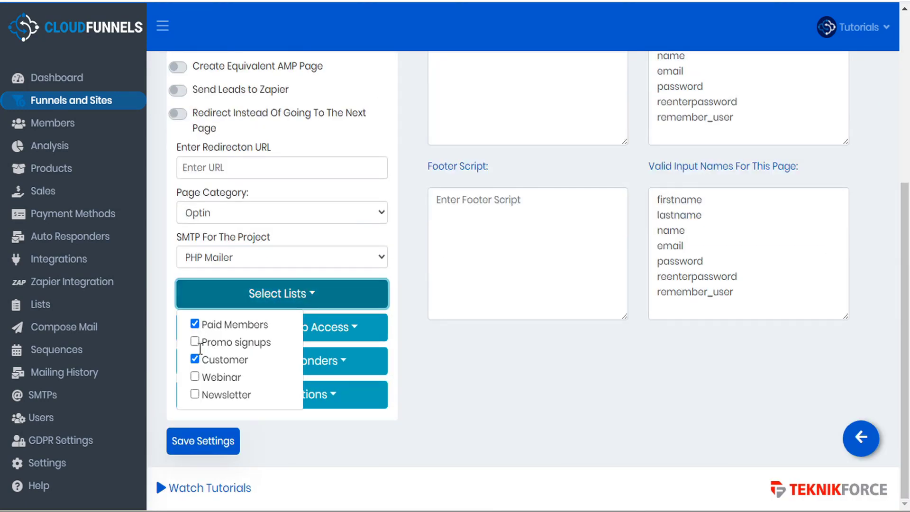
left_click(195, 359)
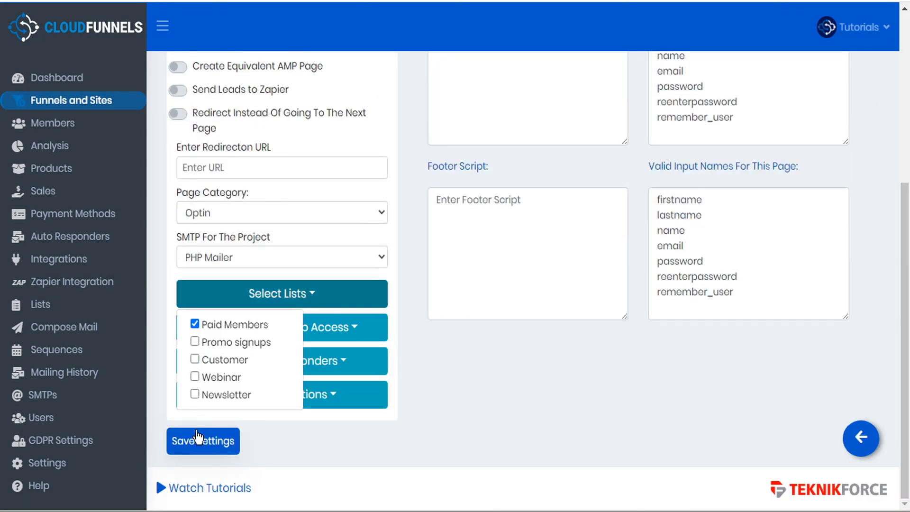
left_click(199, 443)
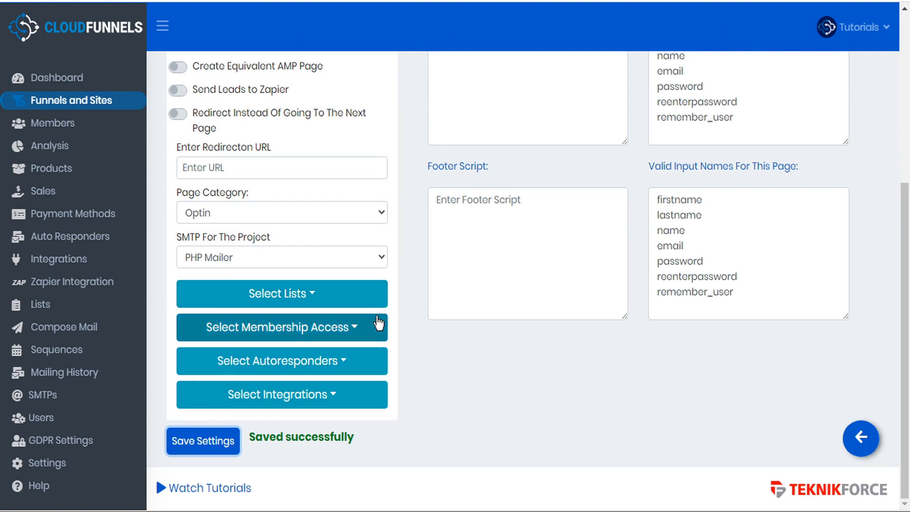
Confirm the Optin page's membership access is Member2, then open the Your Product & Membership Details email.
left_click(351, 329)
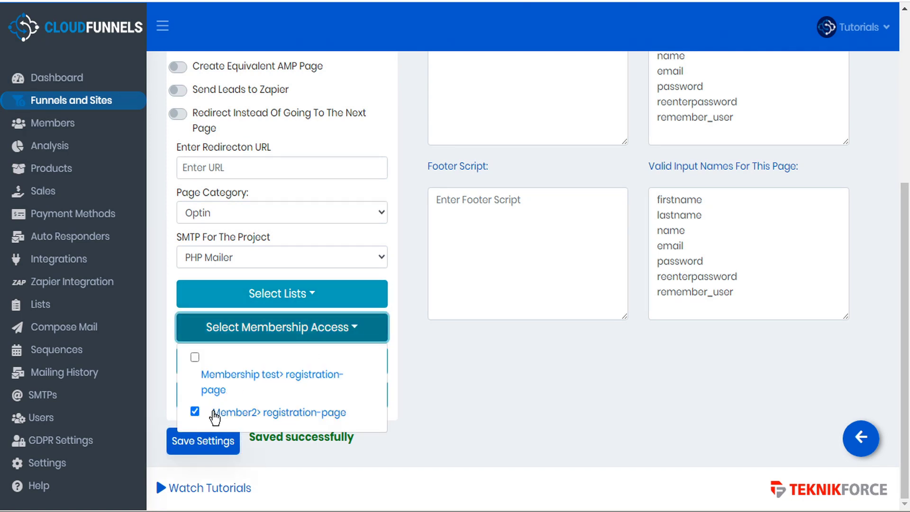
left_click(377, 331)
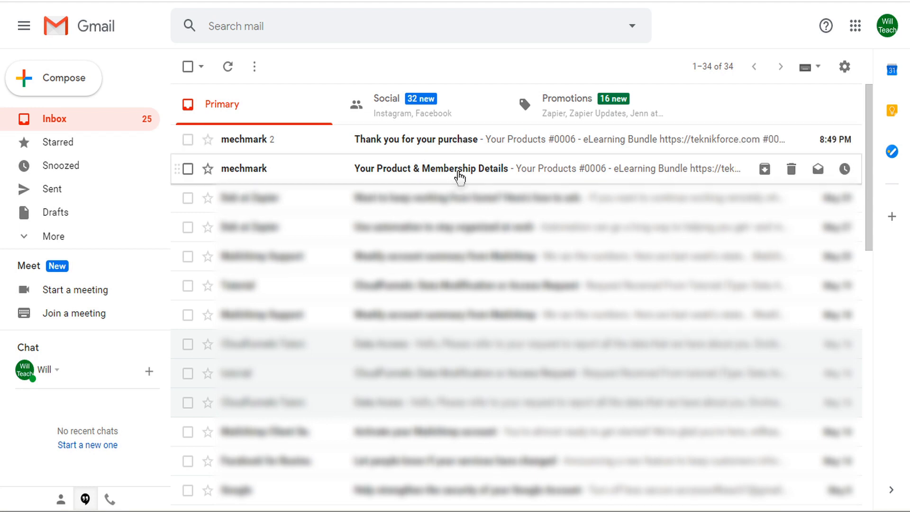
left_click(460, 178)
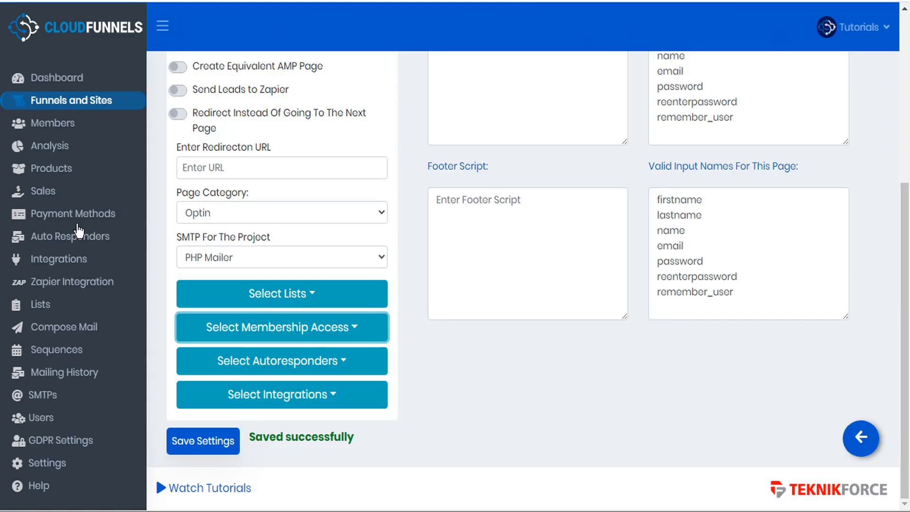
Go to Sequences and open the Product member test sequence in the editor.
left_click(56, 351)
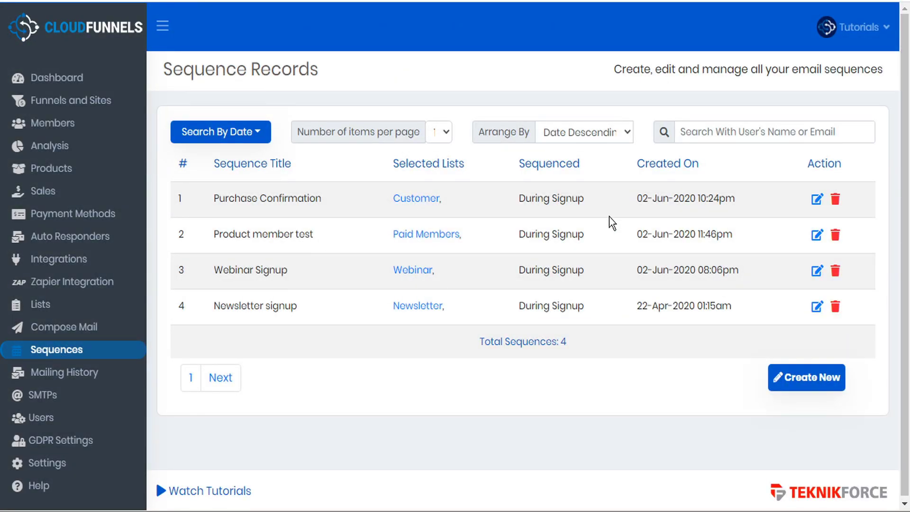
left_click(818, 235)
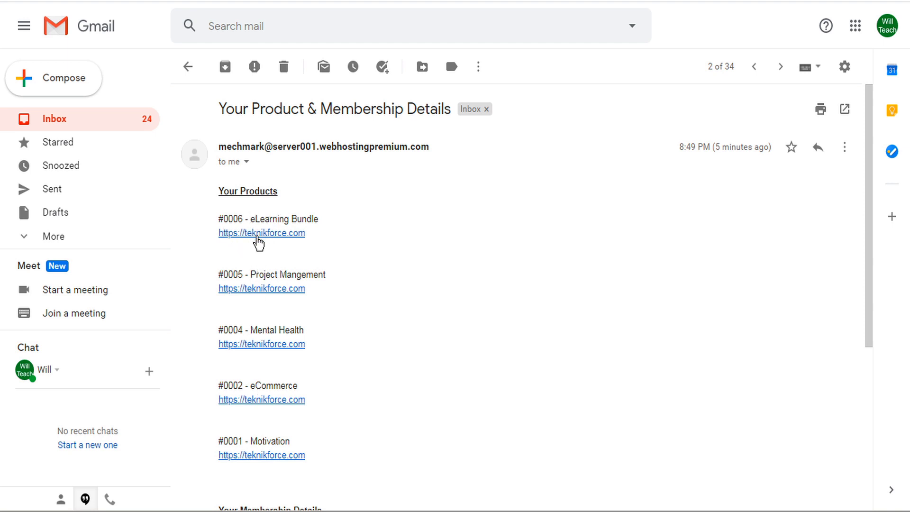
Autoscroll the received email down to its Your Membership Details section.
middle_click(276, 242)
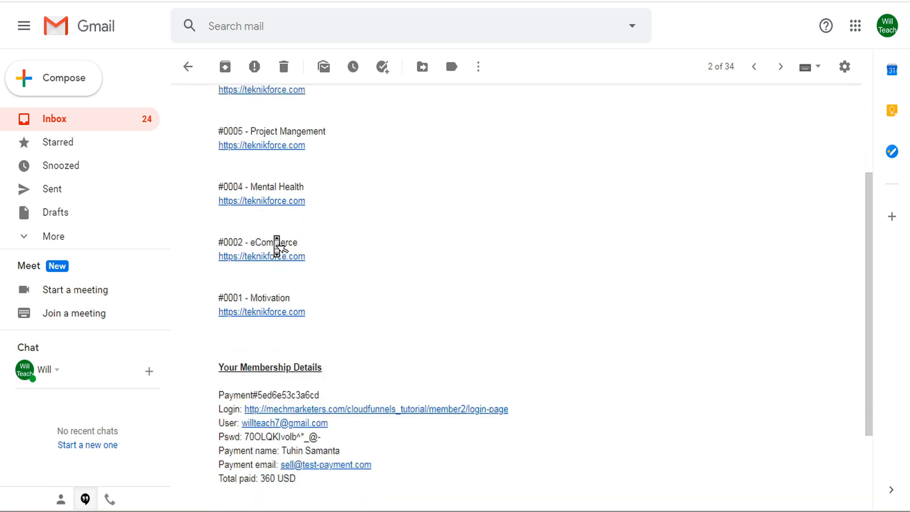
middle_click(278, 244)
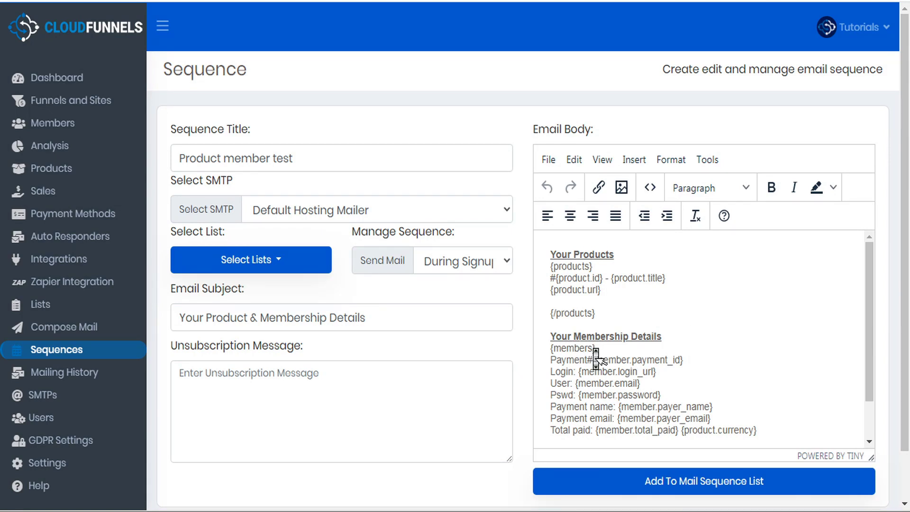
Scroll the Email Body editor down to the {members} … {/members} placeholder block.
scroll(595, 353, "down", 1)
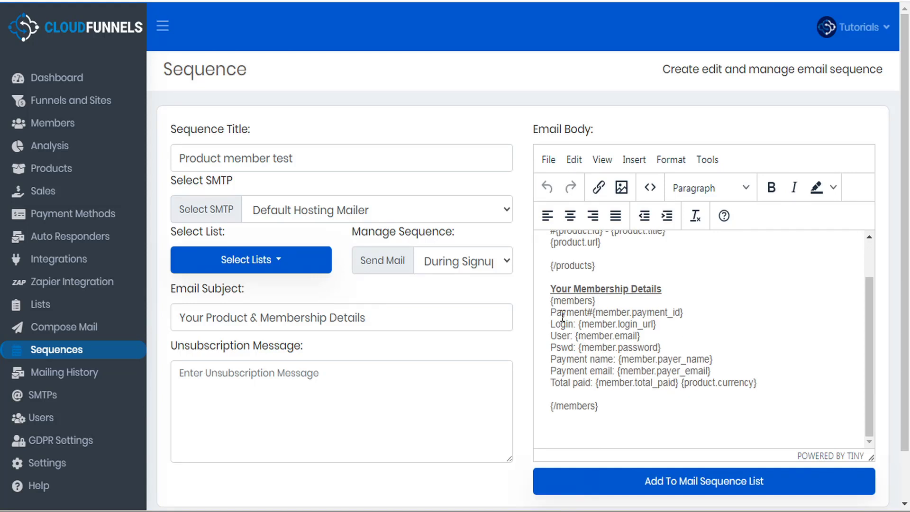
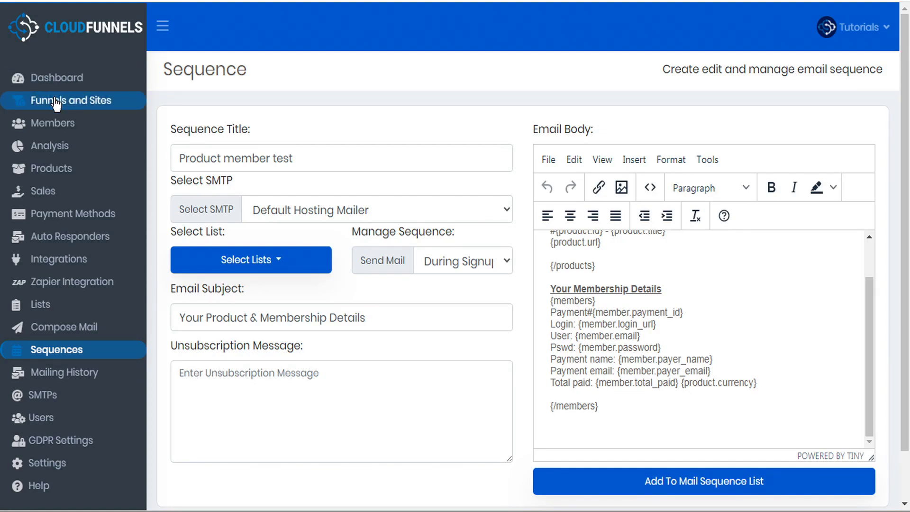
From Funnels and Sites, open the Member2 funnel's existing Membership Page in the editor.
left_click(56, 101)
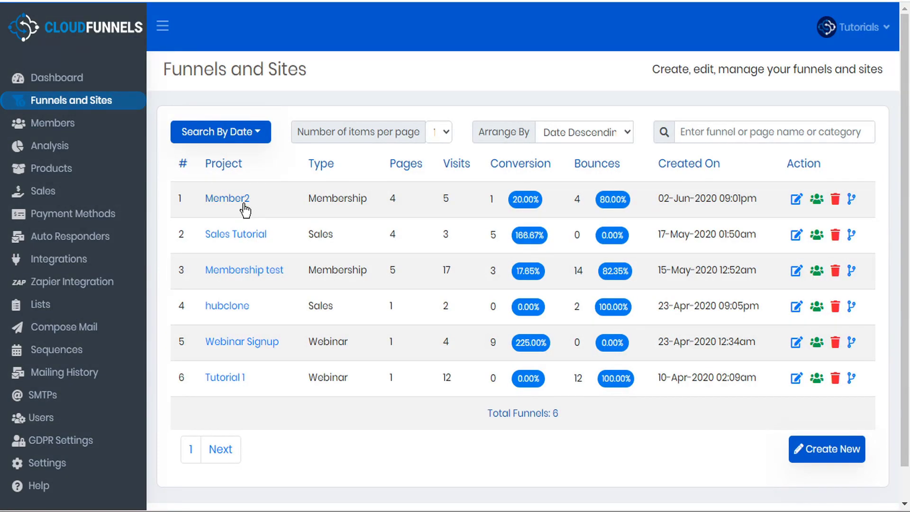
left_click(797, 199)
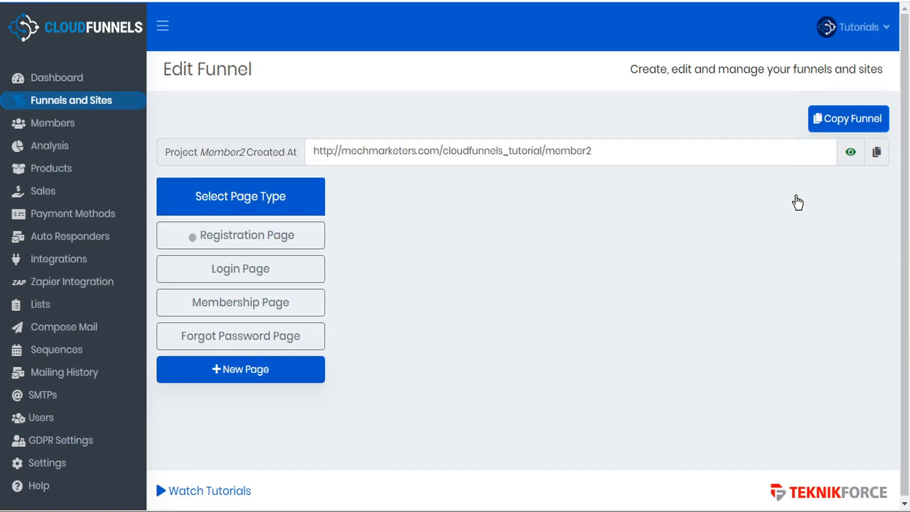
left_click(275, 306)
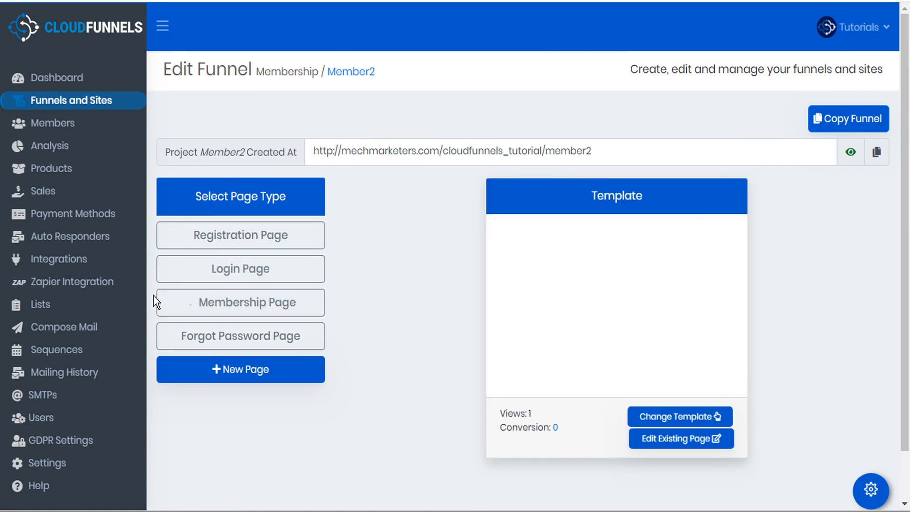
left_click(665, 437)
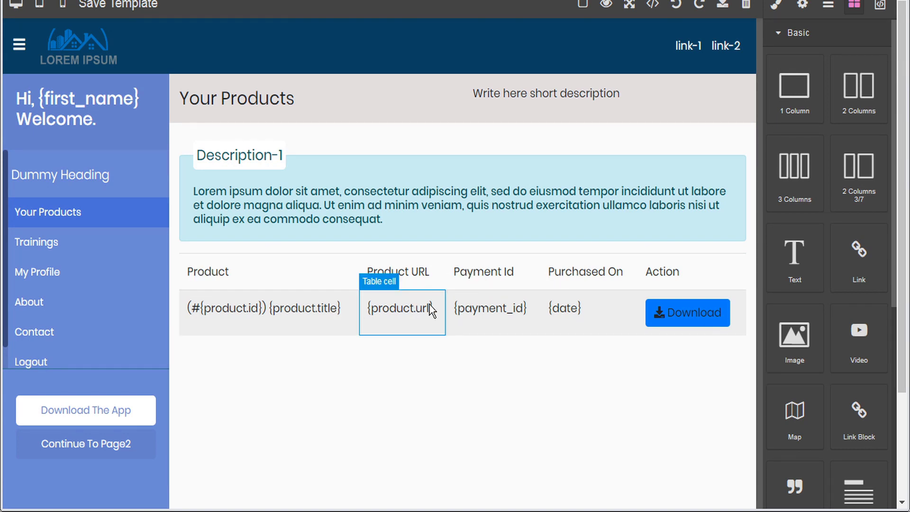
Select the Product cell, then its parent Box to show the products table's component settings.
left_click(300, 326)
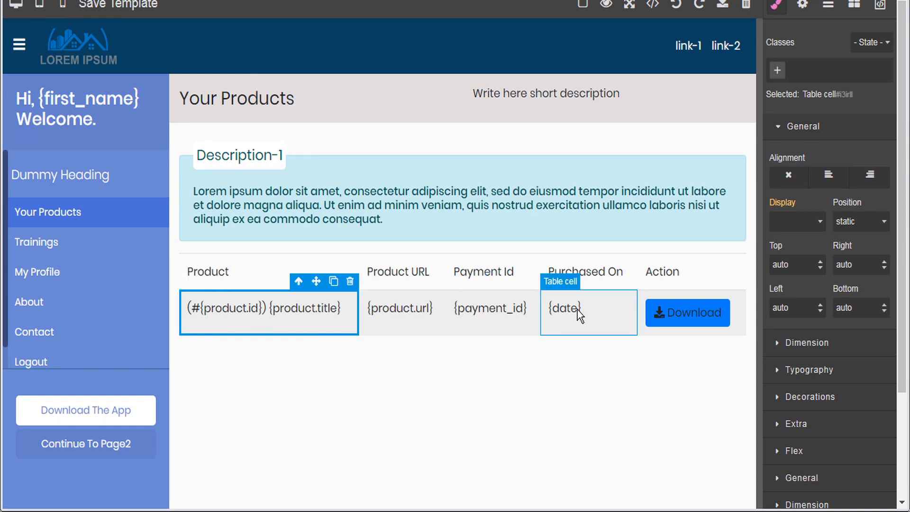
left_click(530, 342)
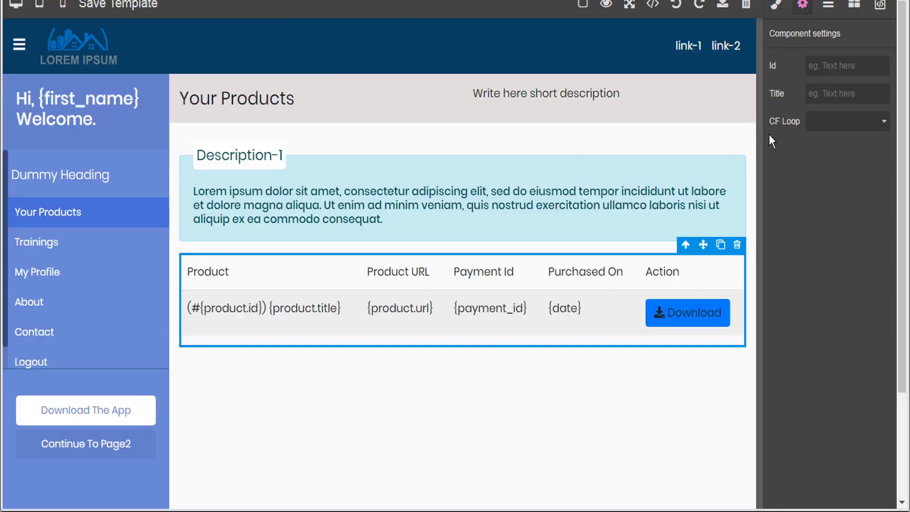
Paste the copied {products} template over the description text and save the page.
left_click(383, 219)
double_click(383, 219)
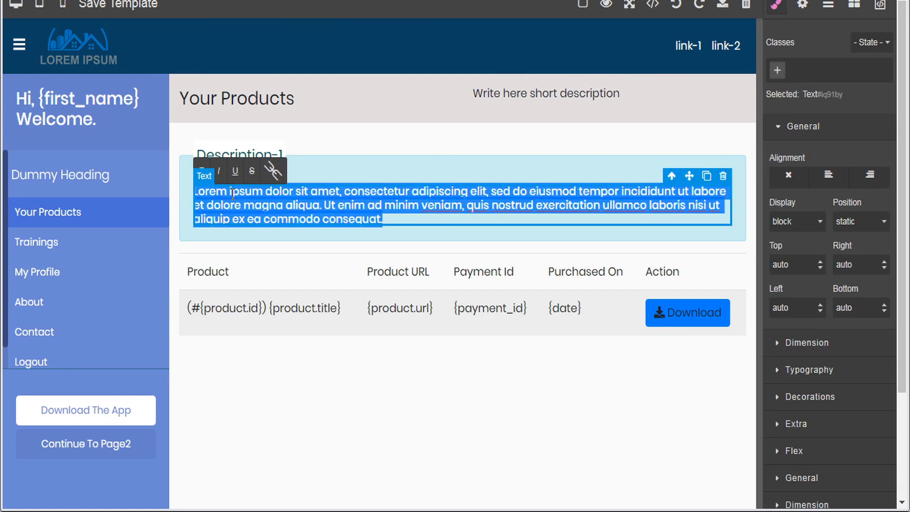
type("{products} You can find more information about your {product.title} at {product.url}. {/products}")
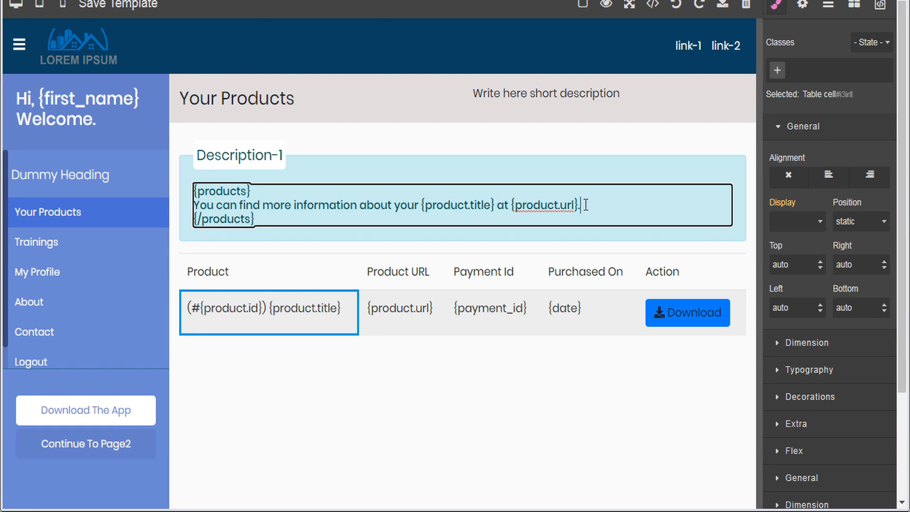
left_click(144, 11)
Delete the {products} and {/products} loop lines from the description.
left_click_drag(257, 220, 165, 220)
key("BackSpace")
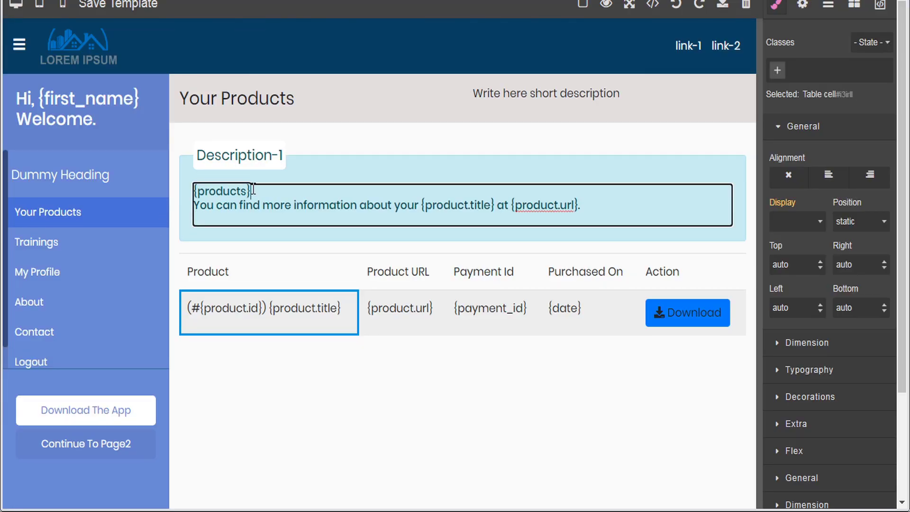
left_click_drag(253, 189, 146, 165)
key("BackSpace")
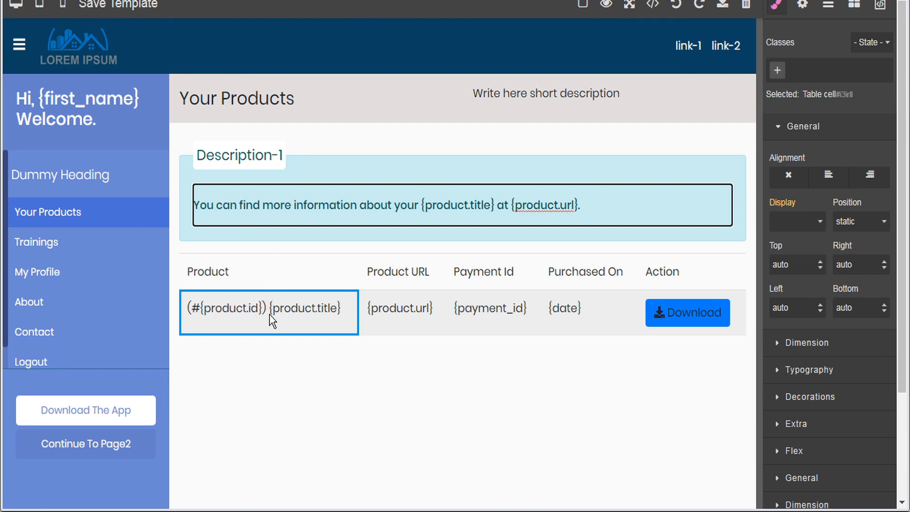
Save the edited page and select the Description alert box around the text.
left_click(122, 11)
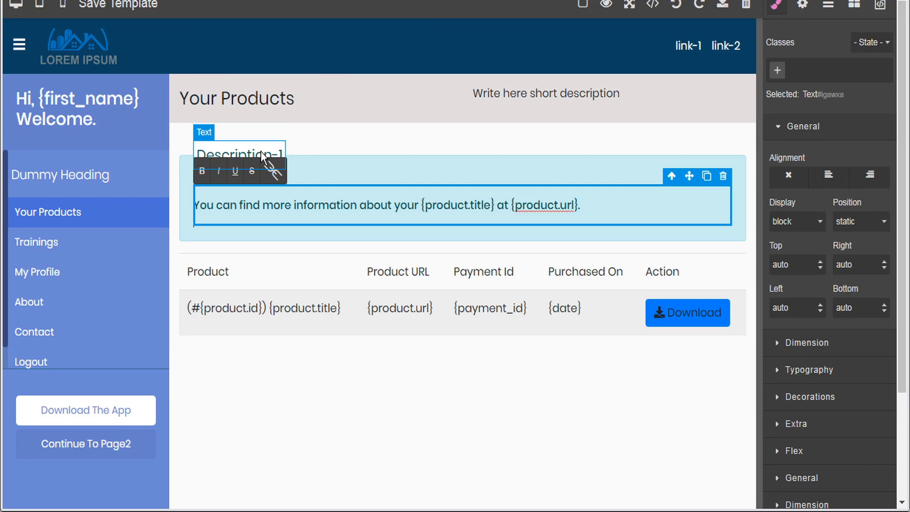
left_click(316, 170)
left_click(317, 169)
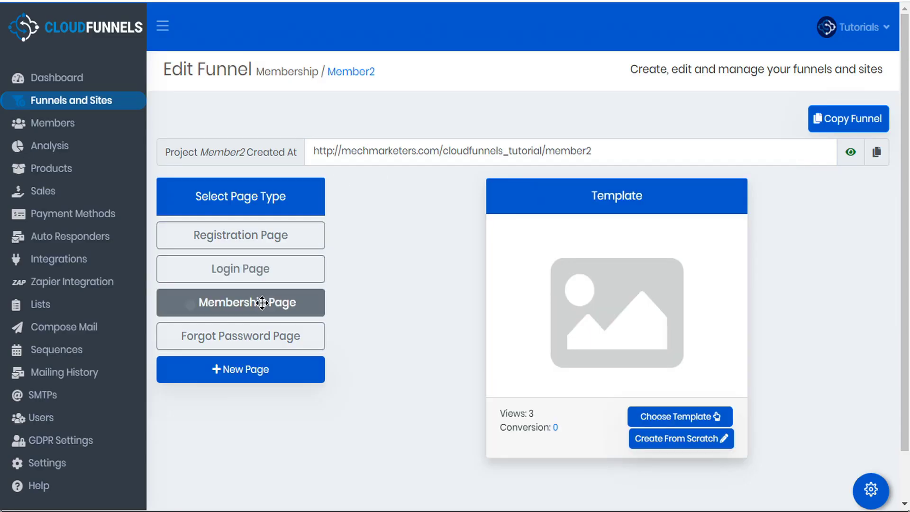
Apply the Blue Membership - Products template to the Membership Page and reopen it for editing.
left_click(263, 303)
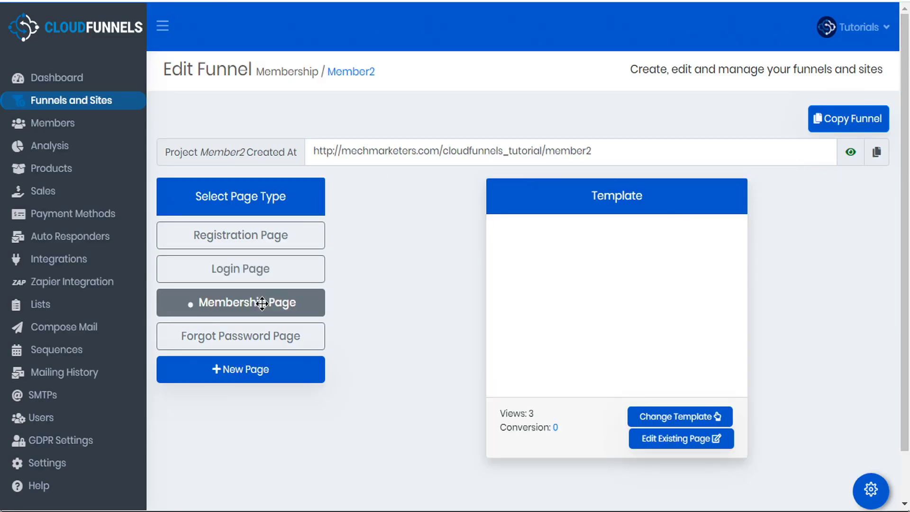
left_click(670, 418)
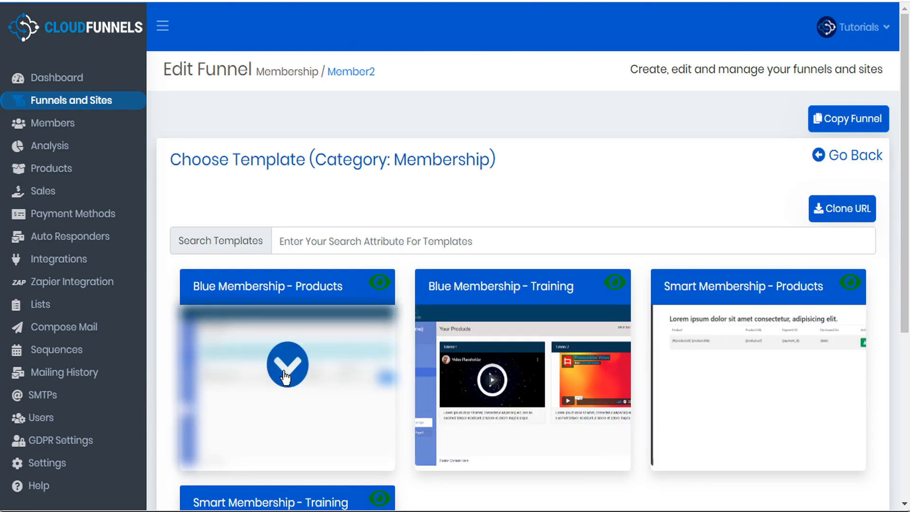
left_click(286, 376)
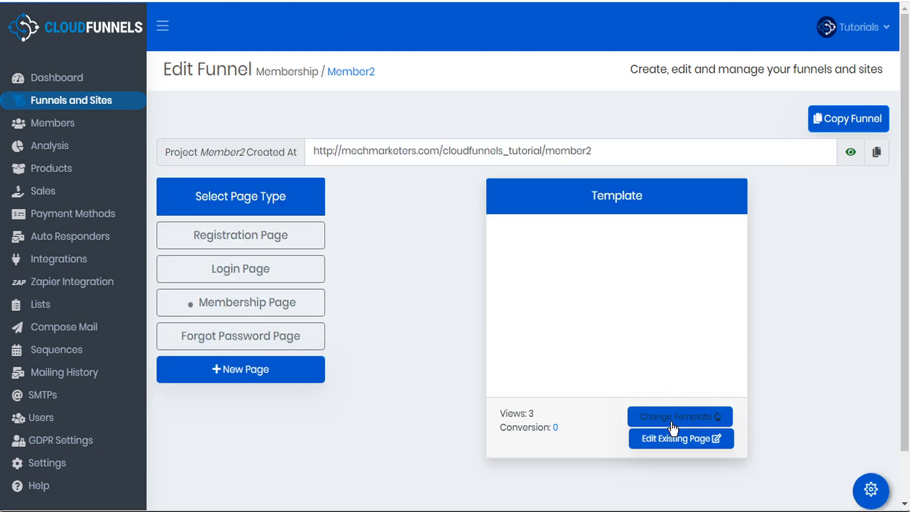
left_click(673, 444)
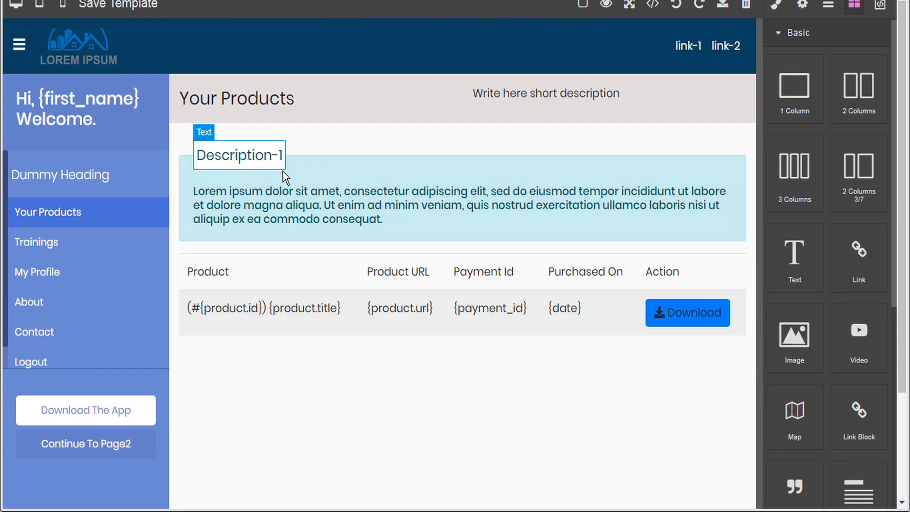
Set the Description-1 alert box's CF Loop component setting to Products.
left_click(335, 167)
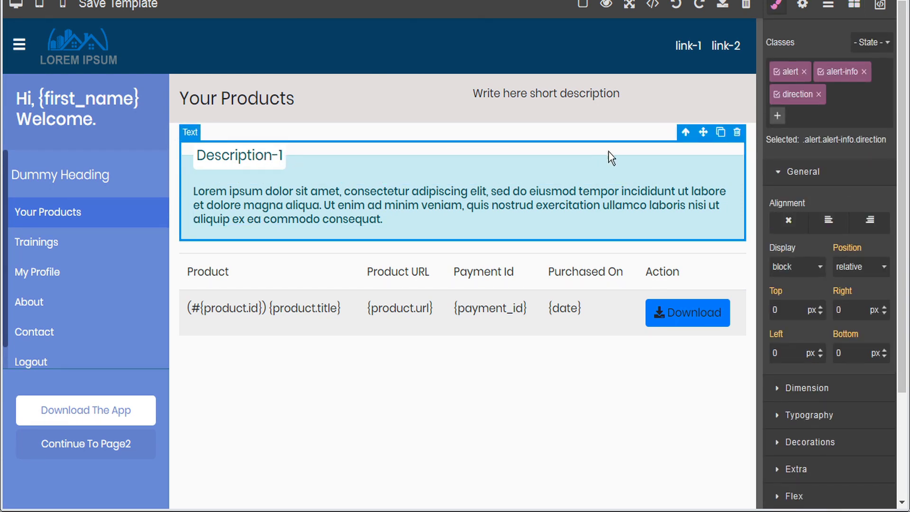
left_click(803, 7)
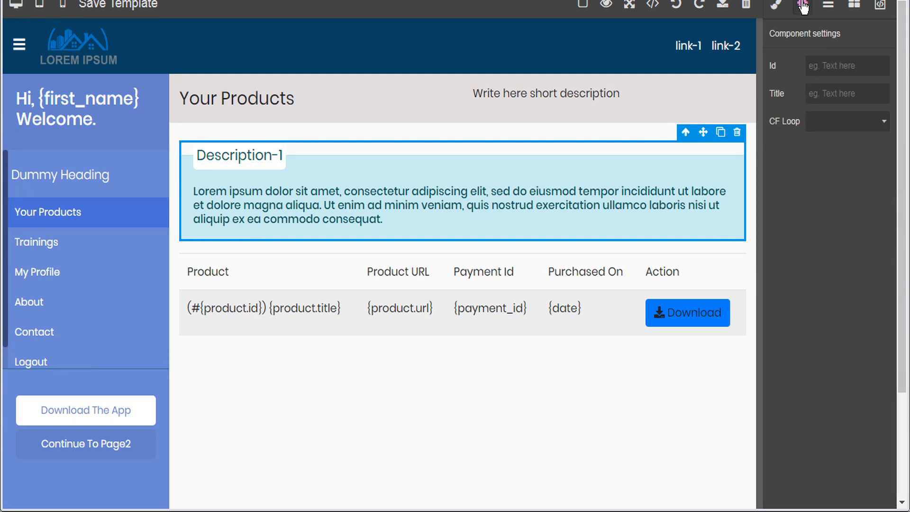
left_click(843, 121)
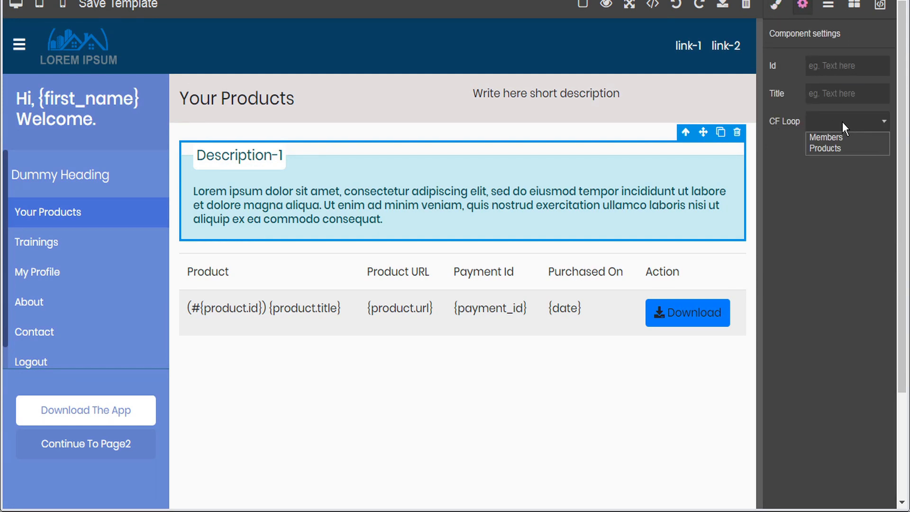
left_click(839, 149)
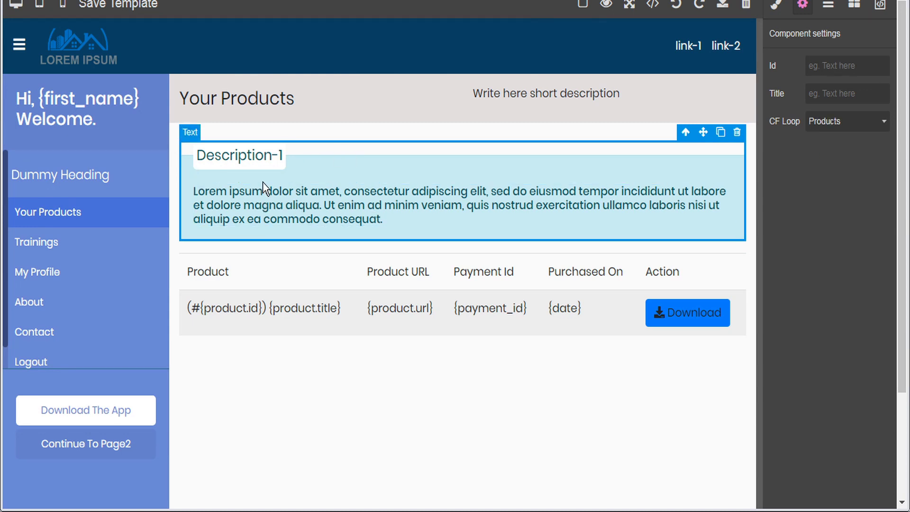
Replace the Description paragraph with the copied product link sentence and save the page.
left_click(417, 218)
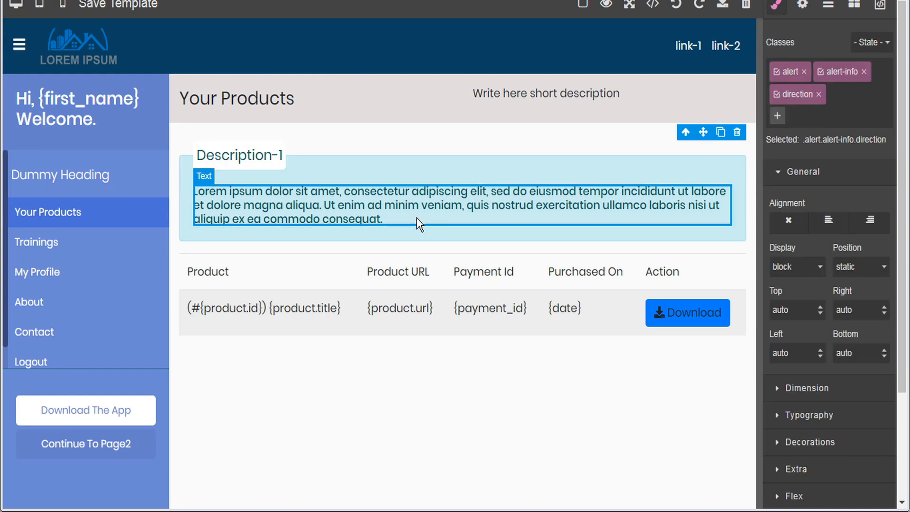
left_click(412, 219)
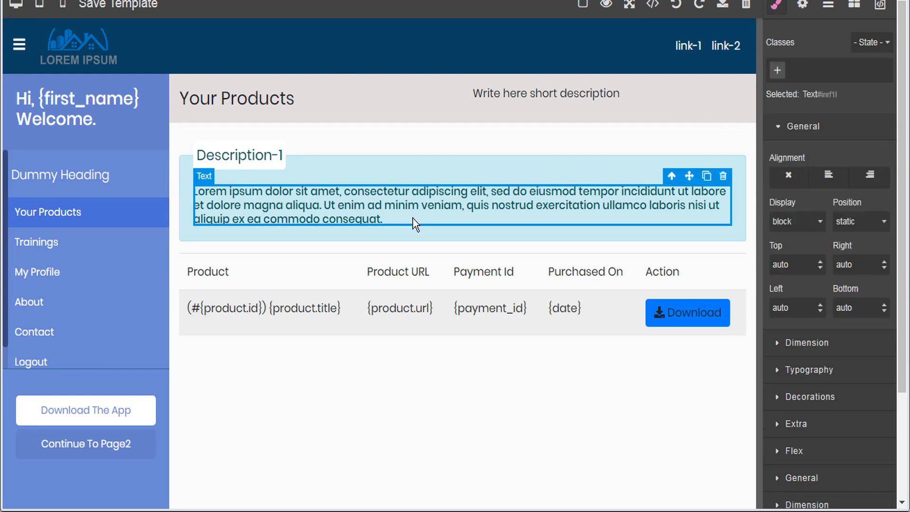
double_click(386, 219)
triple_click(390, 207)
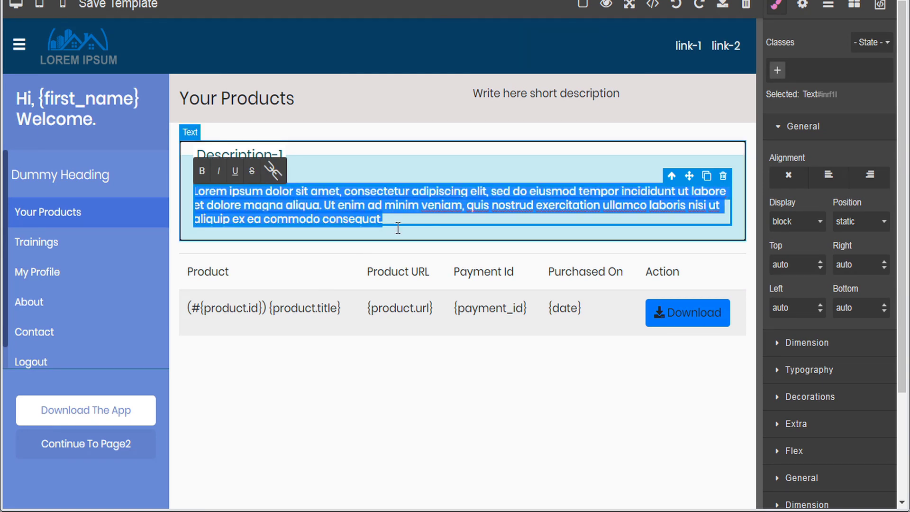
type("Your product {product.title} website at {product.url}")
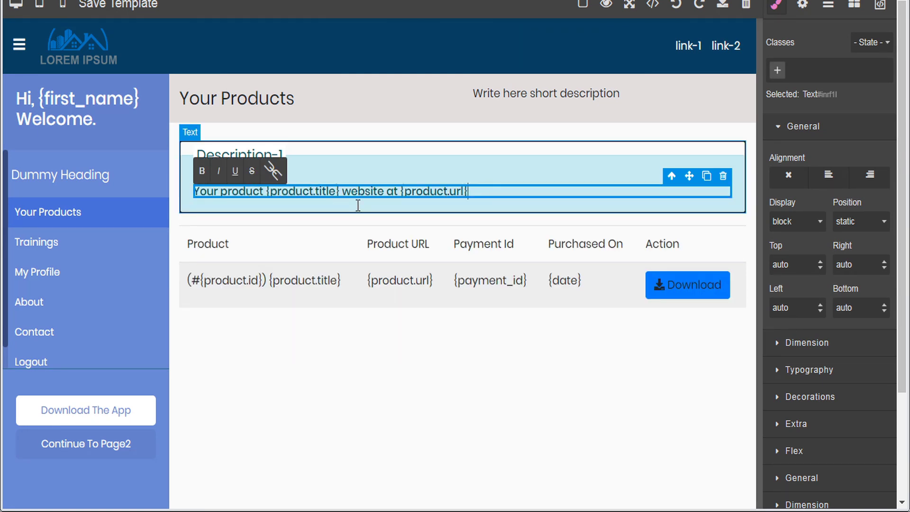
left_click(131, 8)
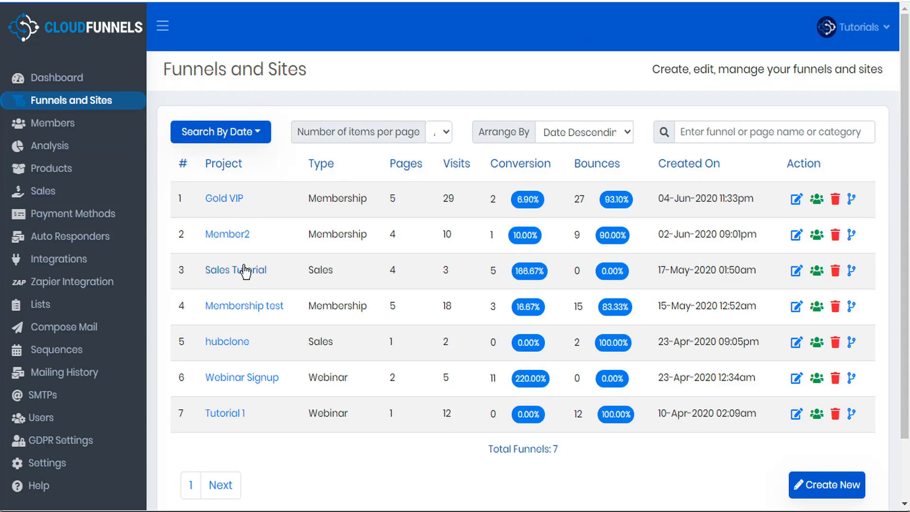
Open the Sales Tutorial funnel's existing Order Form page in the page editor.
left_click(797, 271)
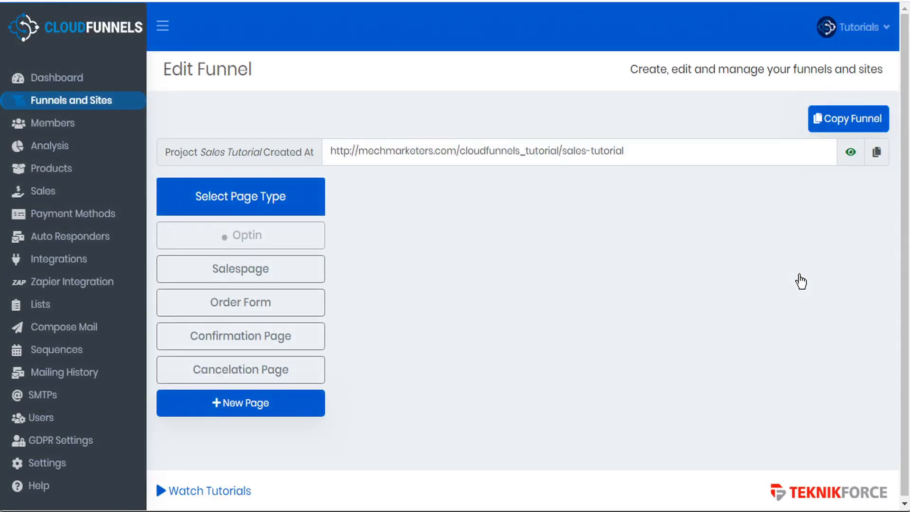
left_click(290, 303)
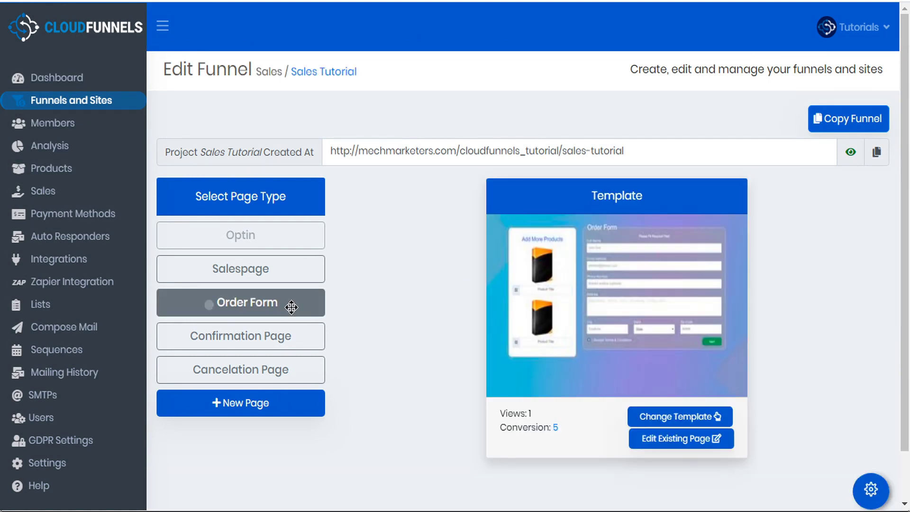
left_click(681, 440)
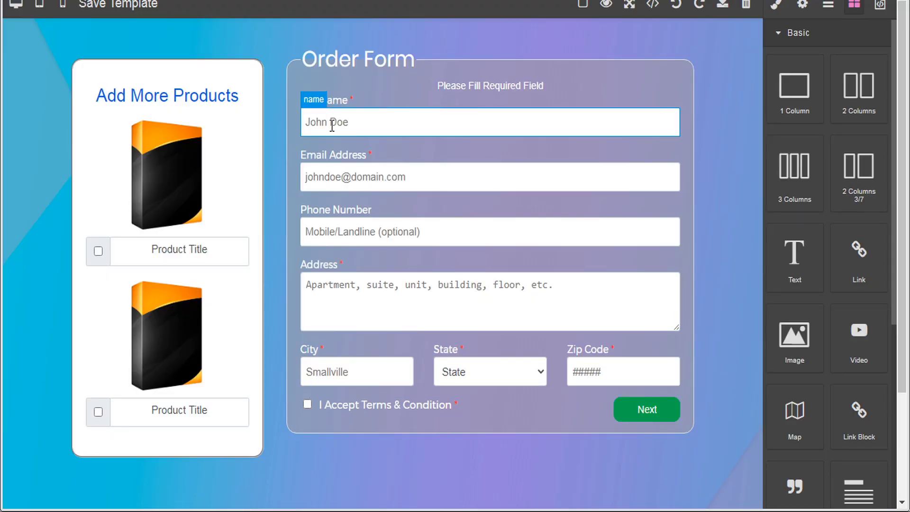
Inspect the Full Name, Email Address, Phone Number, Address and City form fields.
left_click(332, 126)
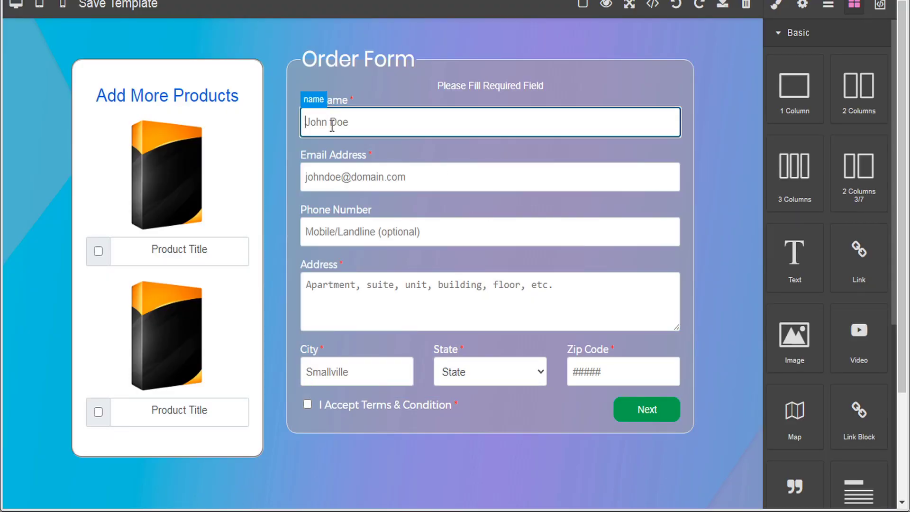
left_click(335, 173)
left_click(319, 230)
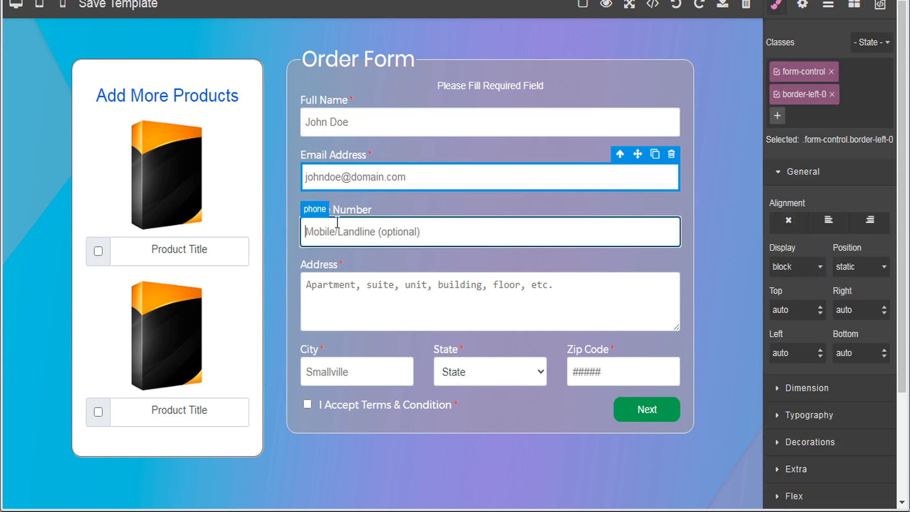
left_click(339, 281)
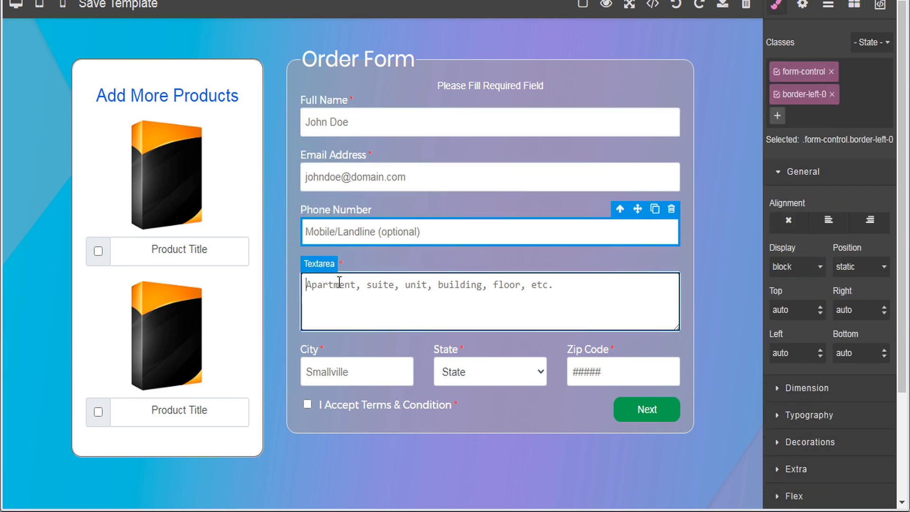
left_click(349, 373)
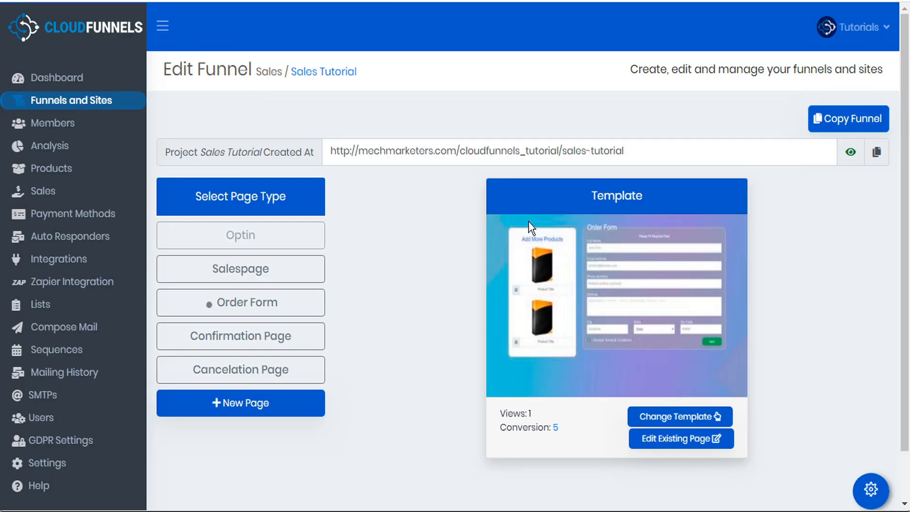
In page settings, add Address_street, Address_town, Adress_state and Address_zip to the valid input names.
left_click(875, 498)
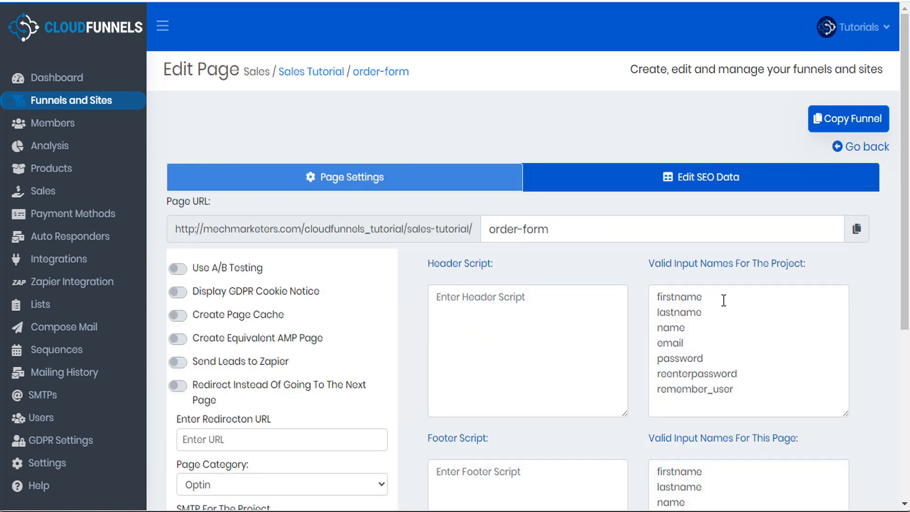
scroll(723, 301, "down", 5)
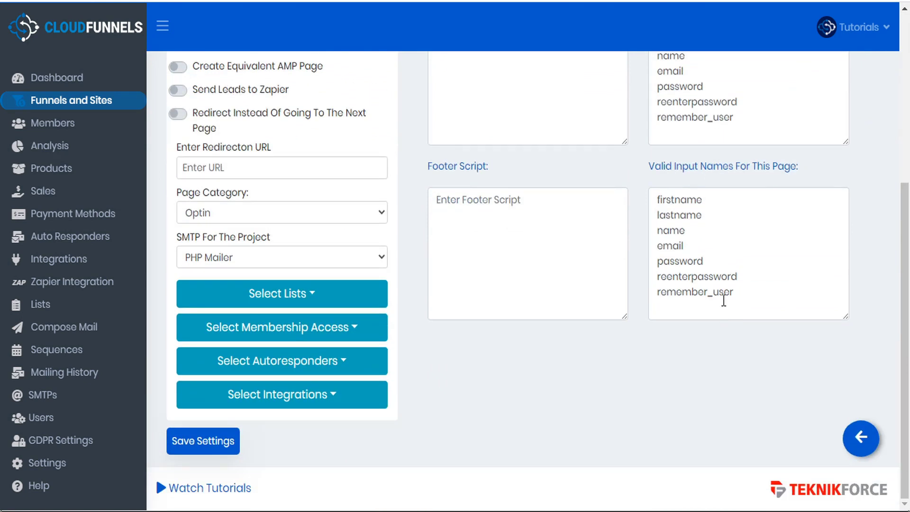
left_click(737, 297)
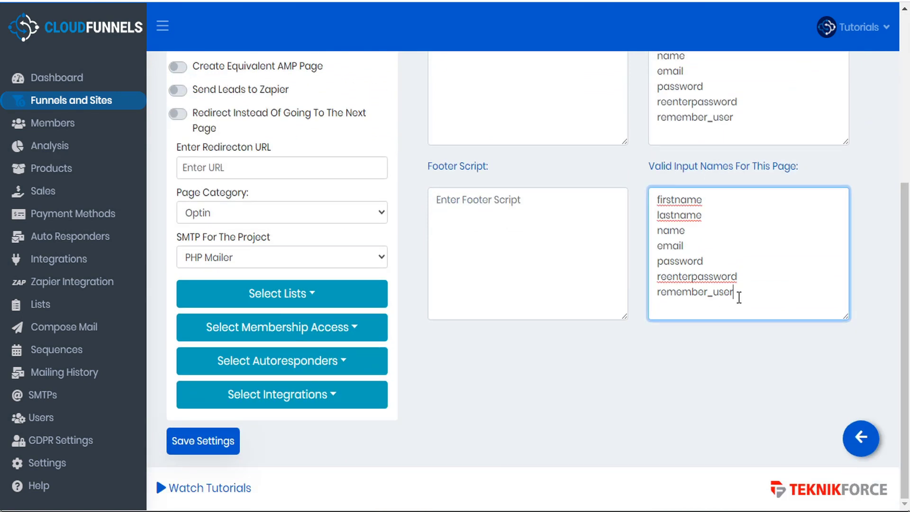
key("Return")
type("Address_street")
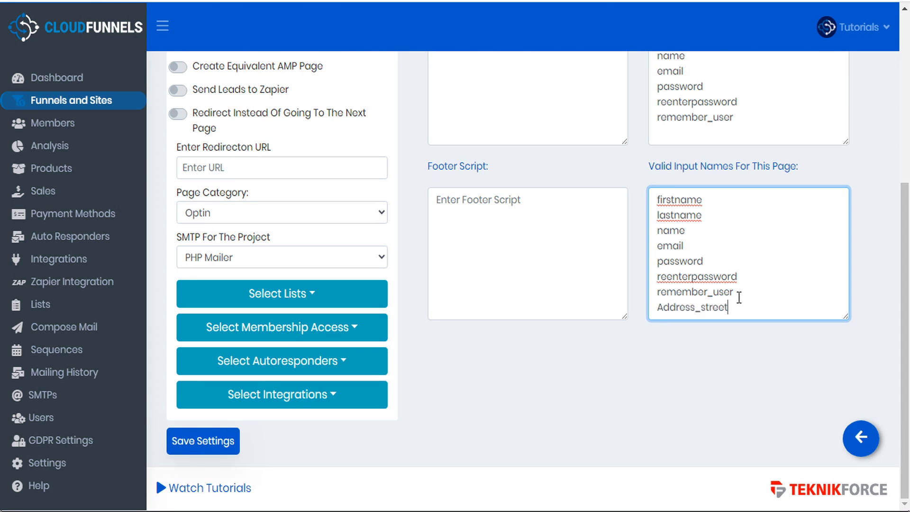
key("Return")
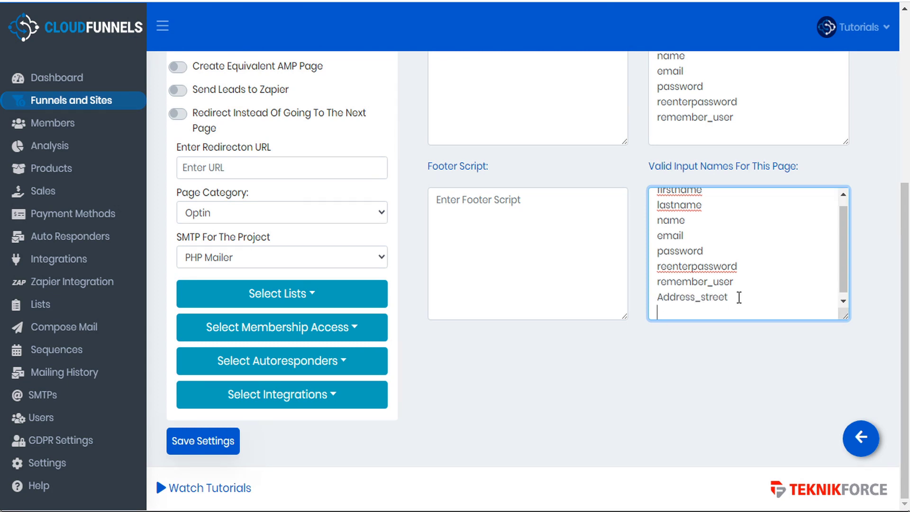
type("Address_town")
key("Return")
type("Adress")
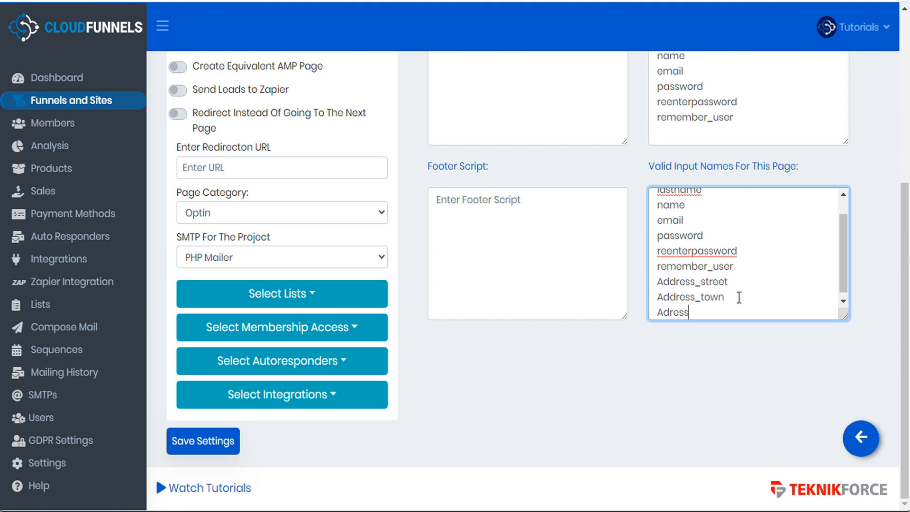
type("_state")
key("Return")
type("Address")
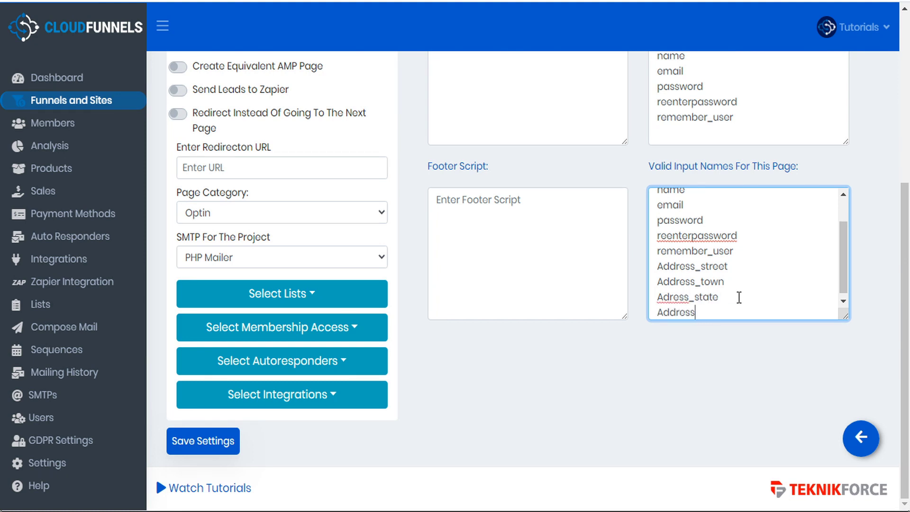
type("_zip")
key("Return")
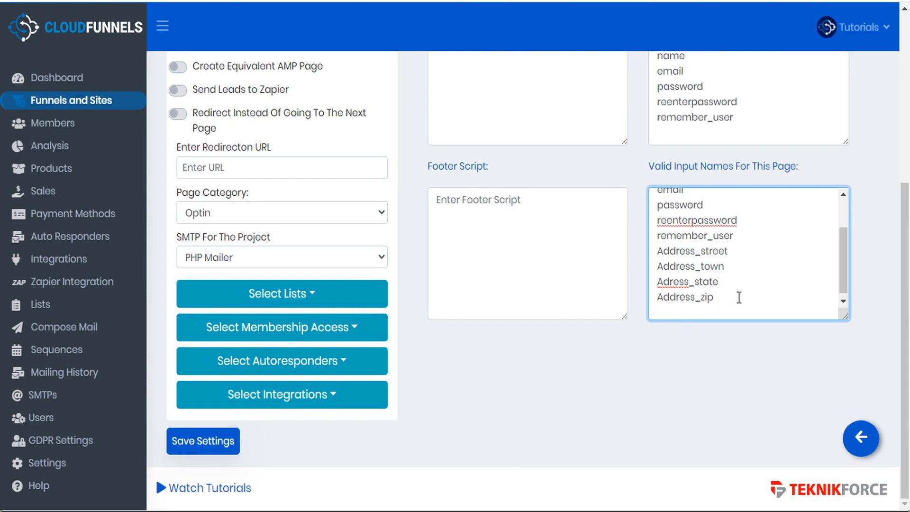
Correct Adress_state to Address_state and save the page settings.
left_click(669, 281)
type("d")
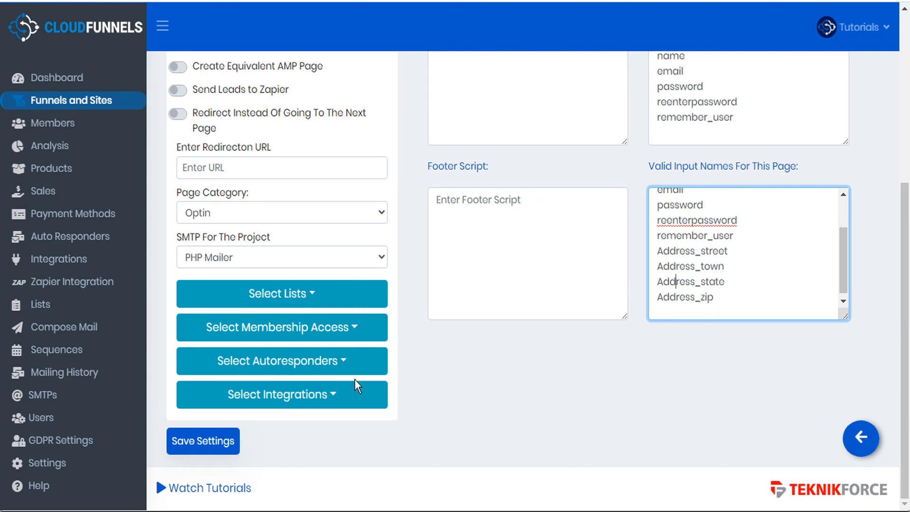
left_click(207, 447)
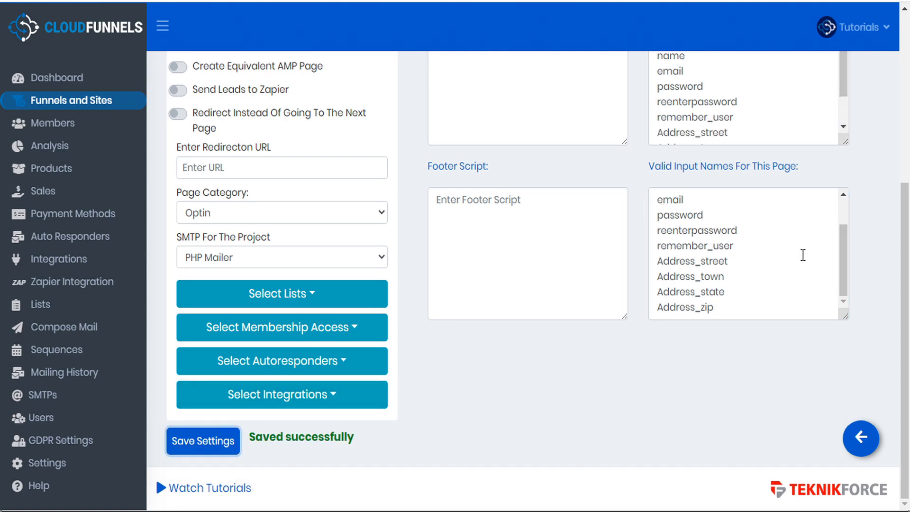
Check the project's Valid Input Names list for the address fields, then go to Members.
scroll(771, 166, "up", 2)
scroll(771, 162, "up", 1)
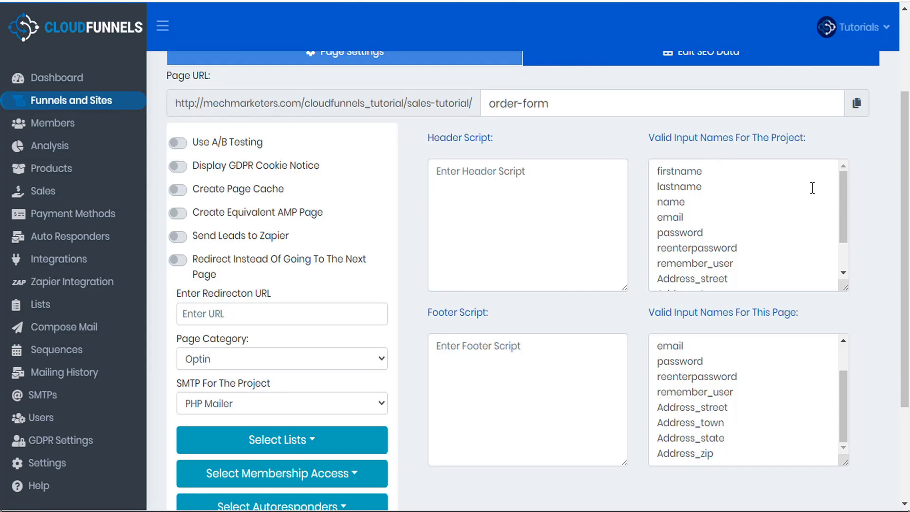
left_click_drag(844, 221, 841, 242)
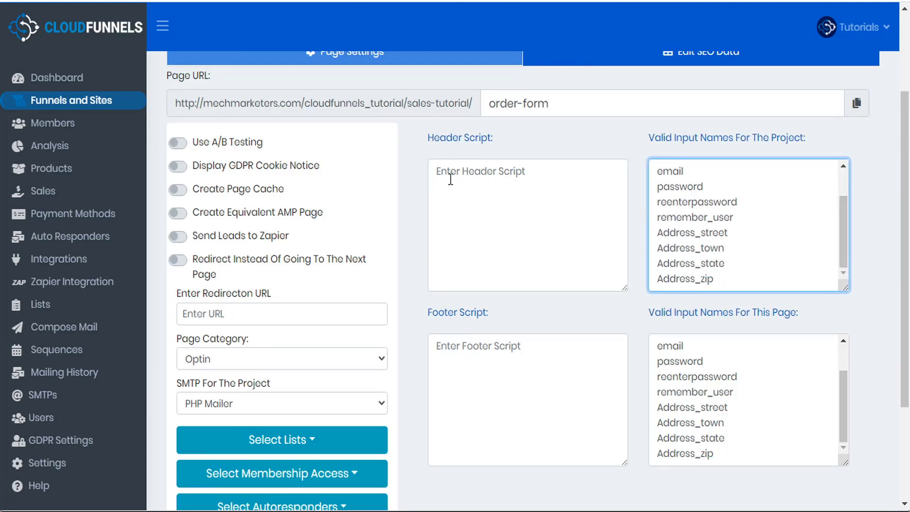
left_click(74, 125)
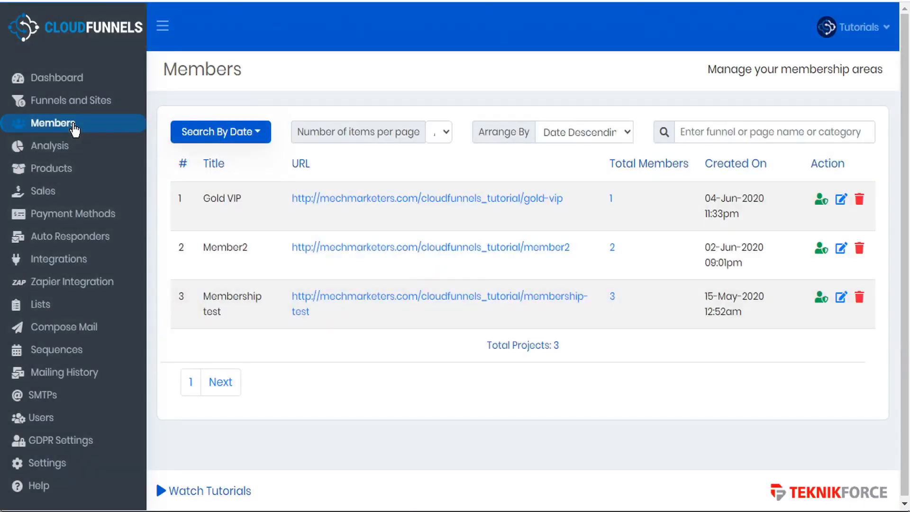
Check Gold VIP's member address columns, then save the Your Products page with {product.title} {product.url} {name} {email}.
left_click(612, 200)
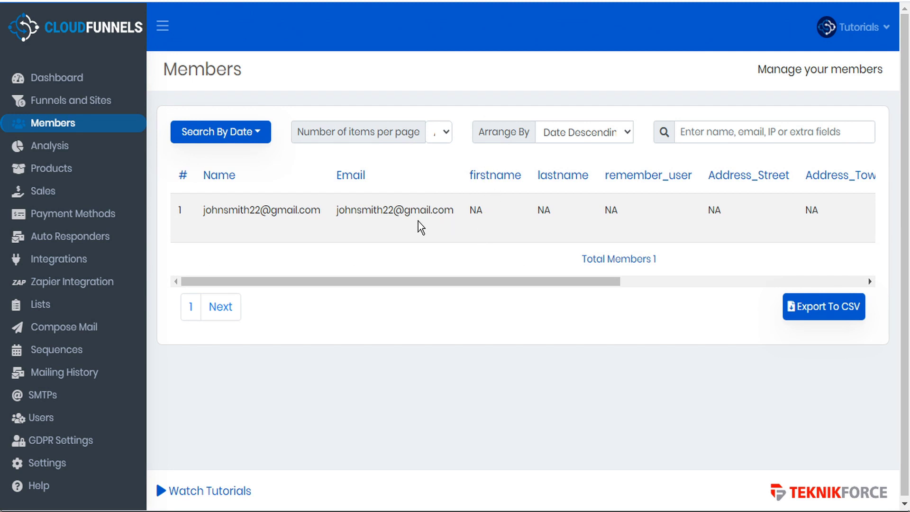
left_click_drag(459, 286, 773, 287)
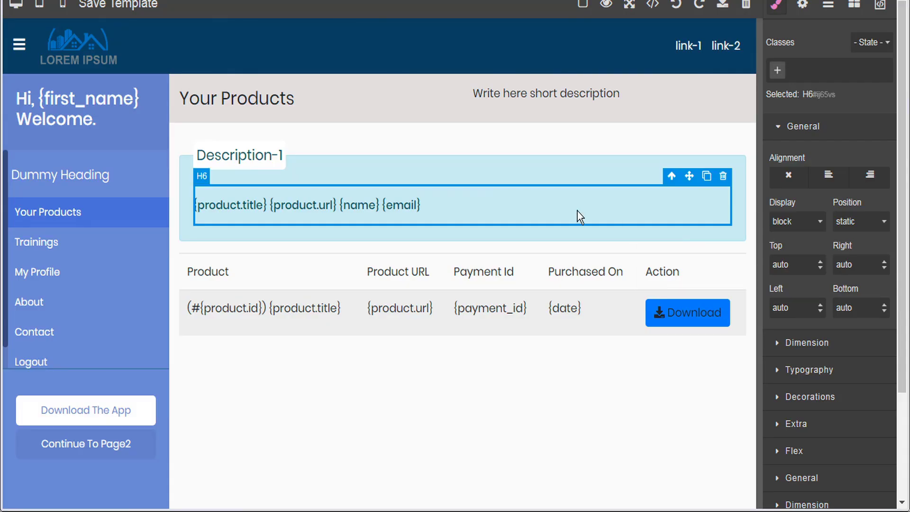
left_click(139, 6)
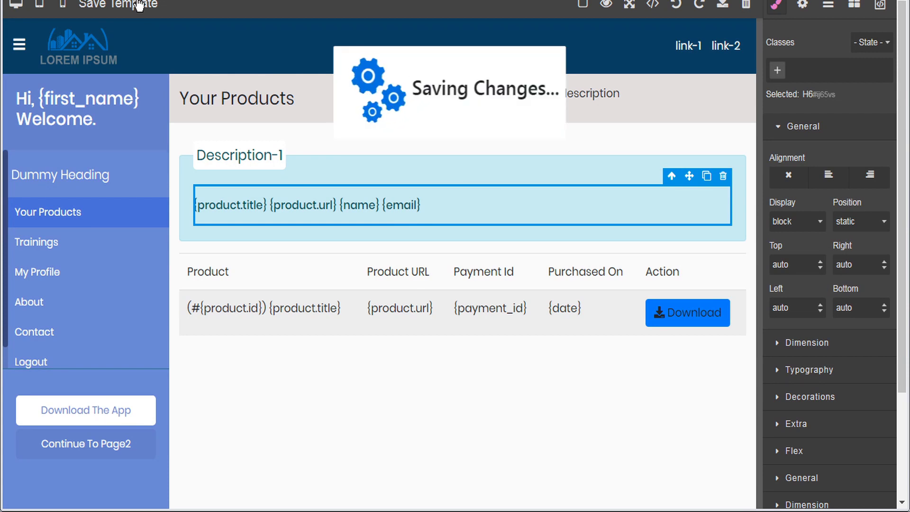